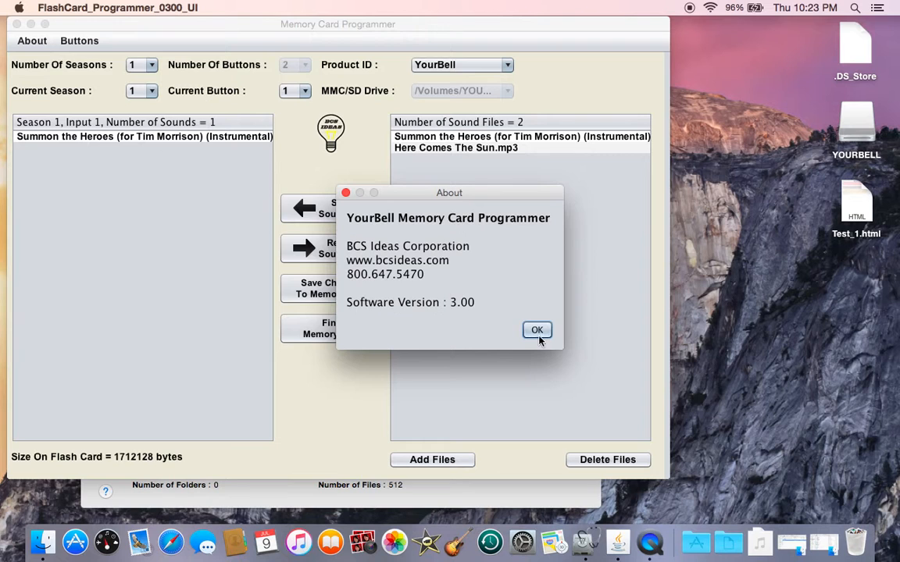
- Close the About information and review the sound files assigned to button 2 and button 1 of season 1
click(536, 330)
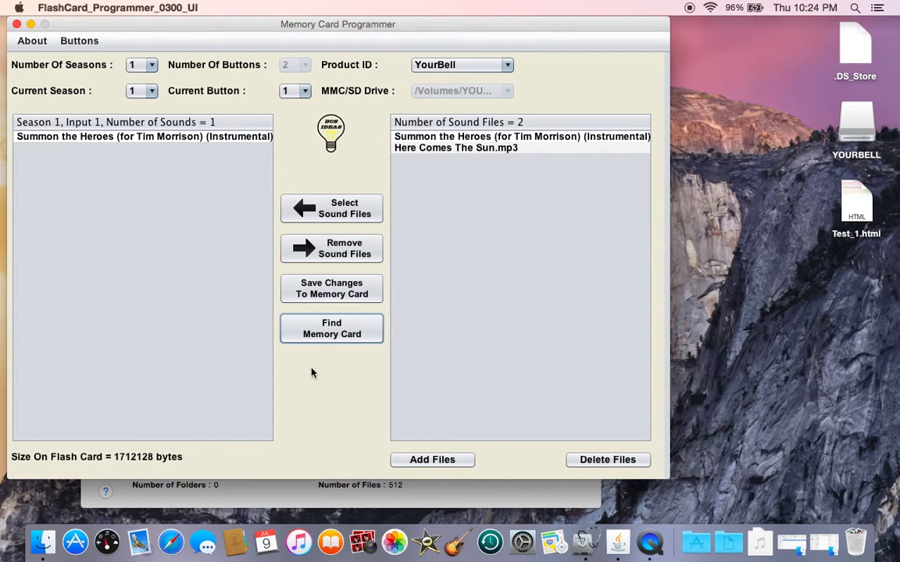
mouse_move(152, 93)
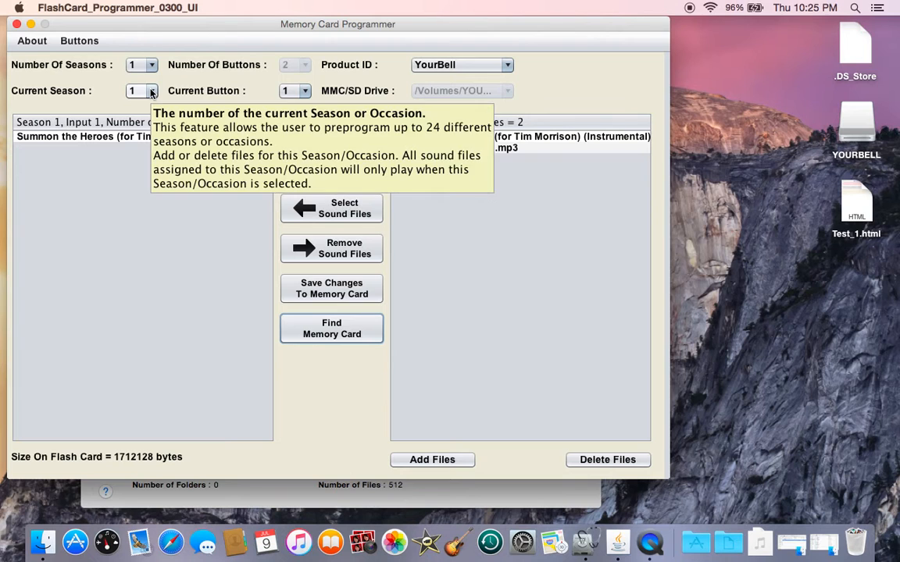
click(303, 91)
click(295, 121)
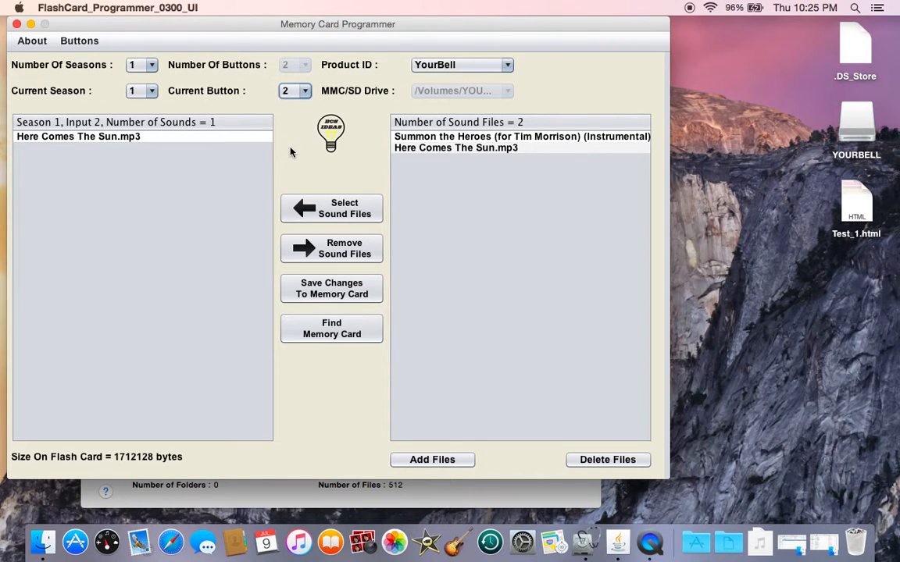
click(306, 92)
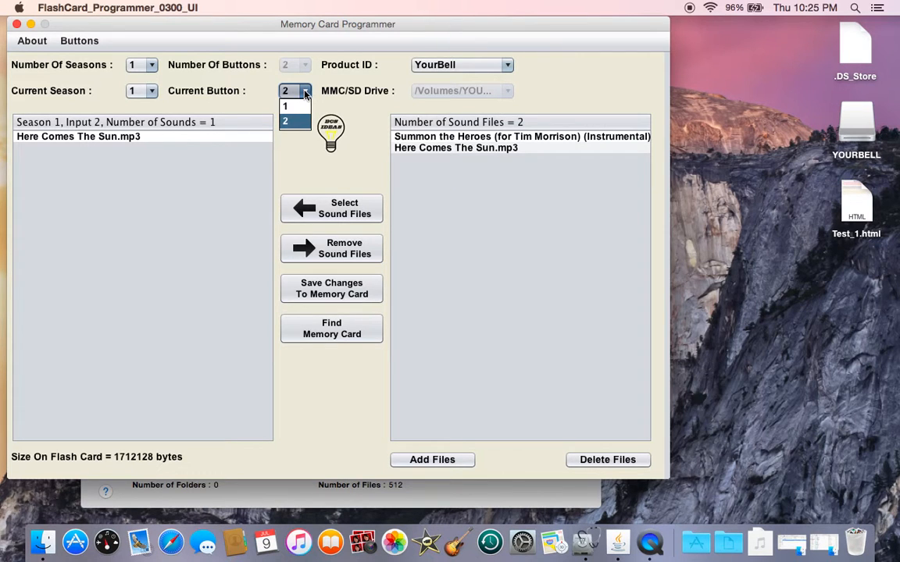
click(302, 107)
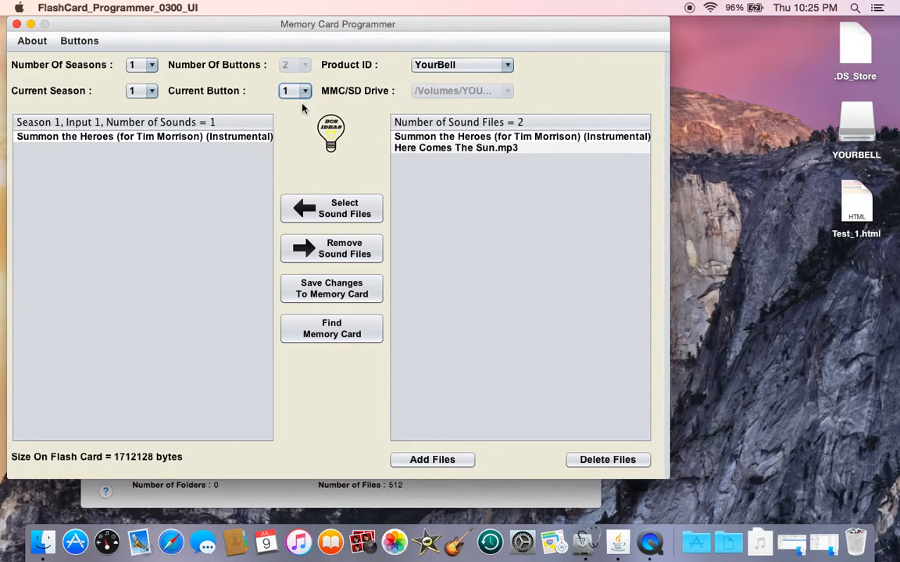
- Look through the available choices for the number of seasons without changing the setting
click(151, 65)
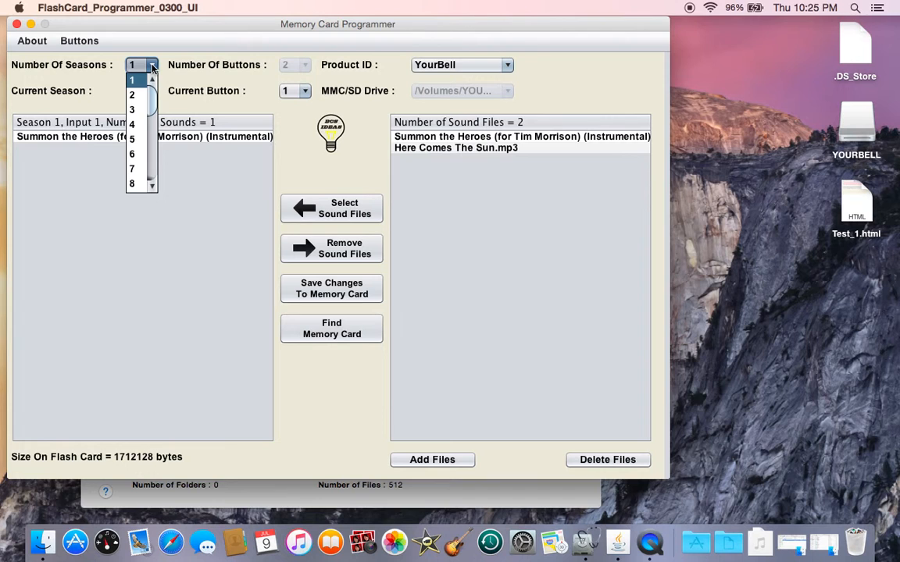
mouse_move(153, 98)
mouse_down()
mouse_move(149, 174)
mouse_move(152, 80)
mouse_up()
click(153, 65)
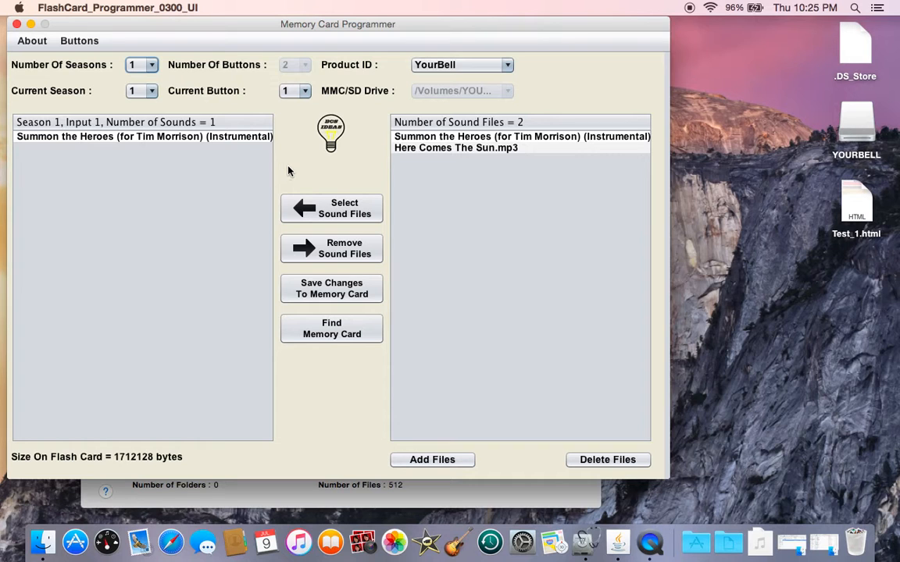
- Try to delete Here Comes The Sun.mp3 from the memory card's sound file list
click(434, 150)
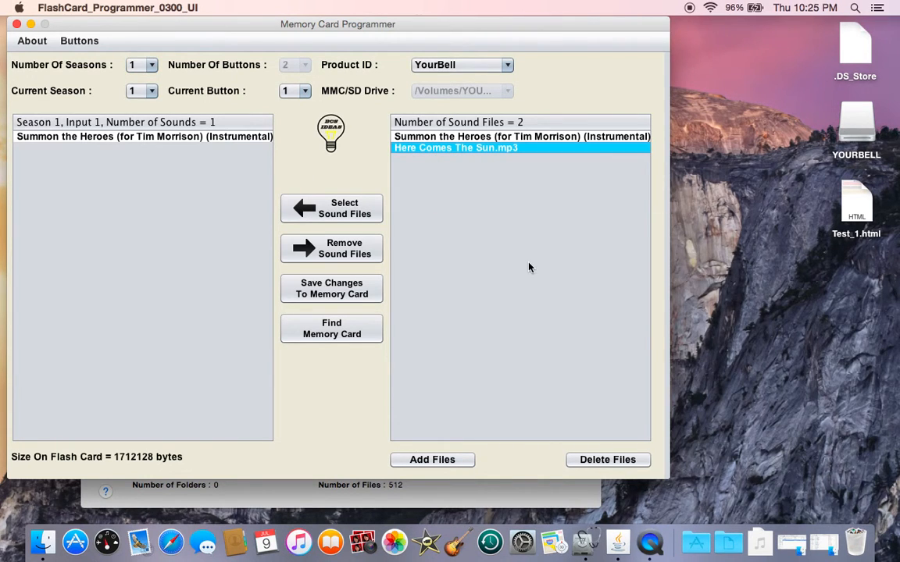
click(594, 460)
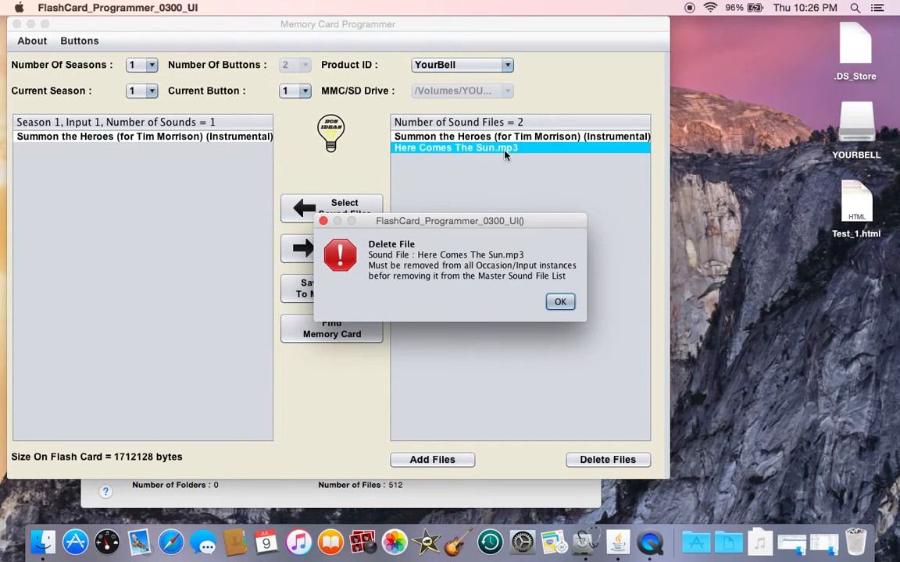
click(560, 301)
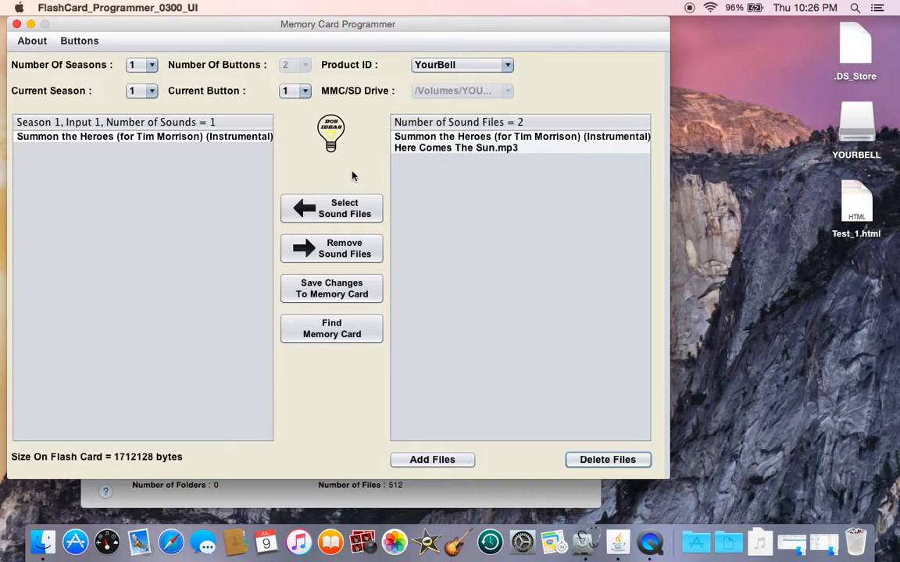
- Remove Summon the Heroes from button 1 and Here Comes The Sun.mp3 from button 2 of season 1
click(195, 138)
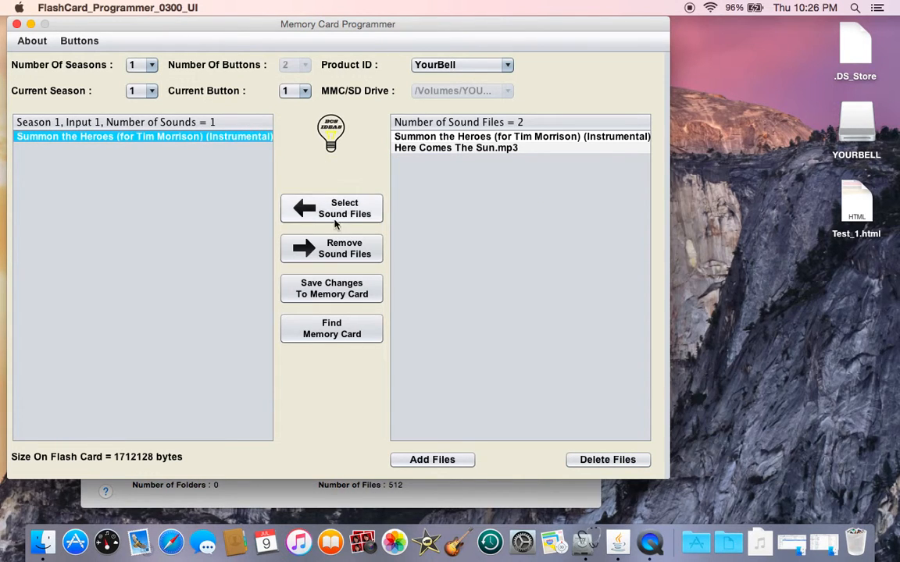
click(302, 250)
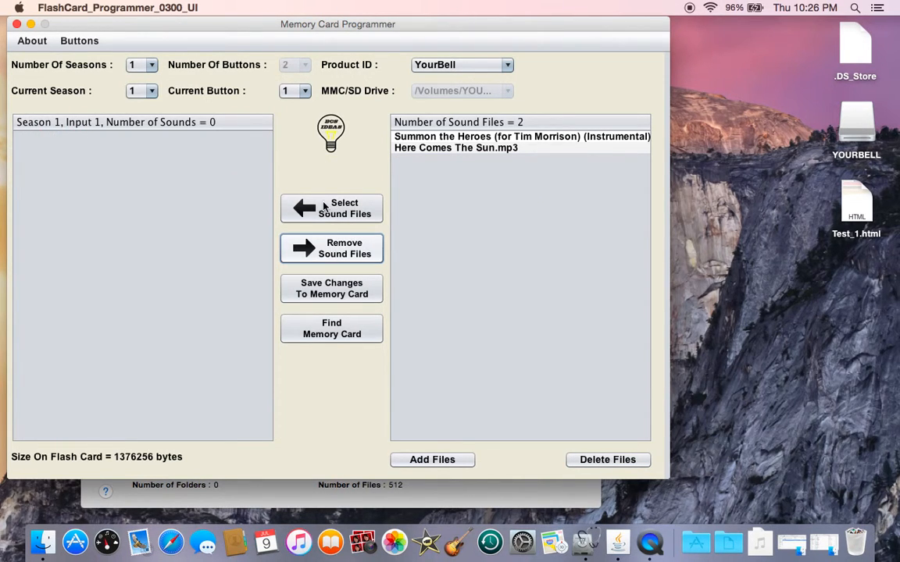
click(301, 89)
click(274, 109)
click(295, 244)
click(305, 92)
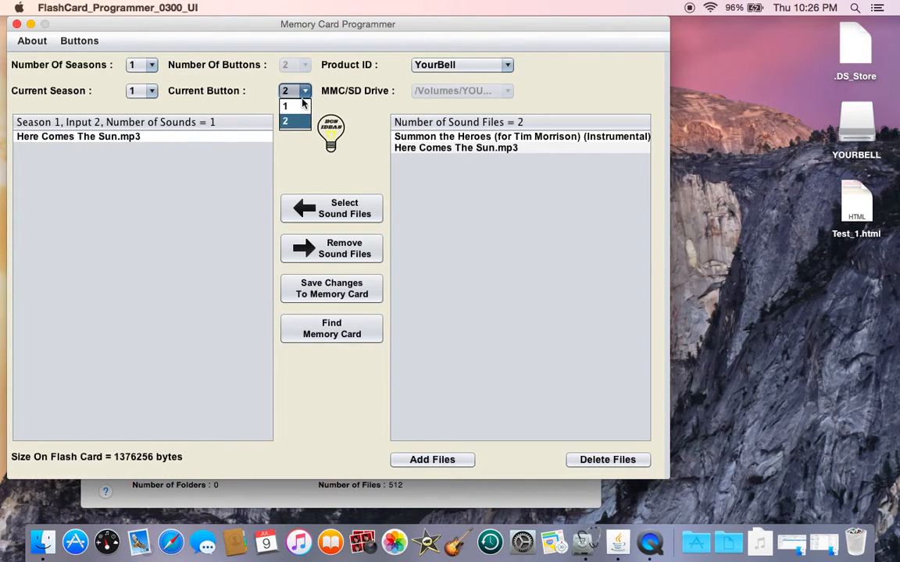
click(274, 99)
click(306, 92)
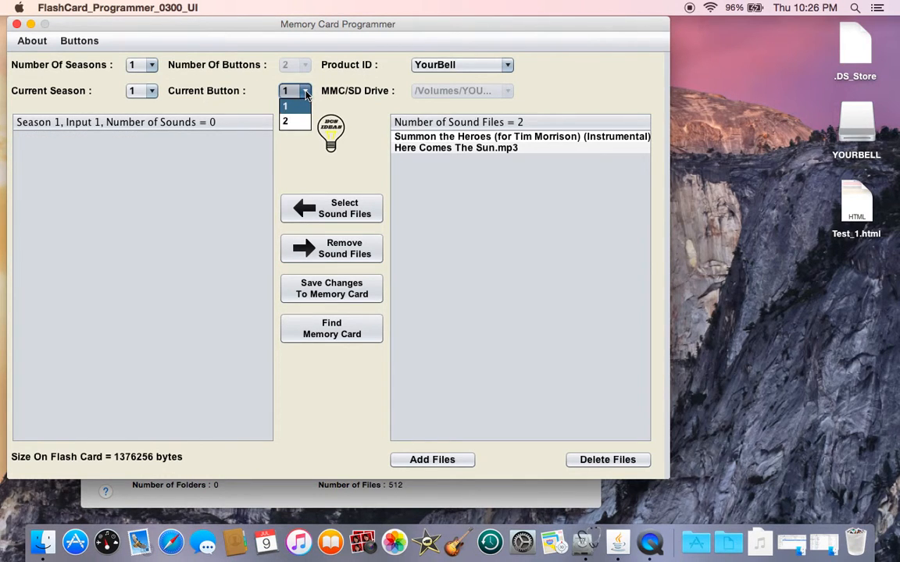
click(270, 119)
click(240, 138)
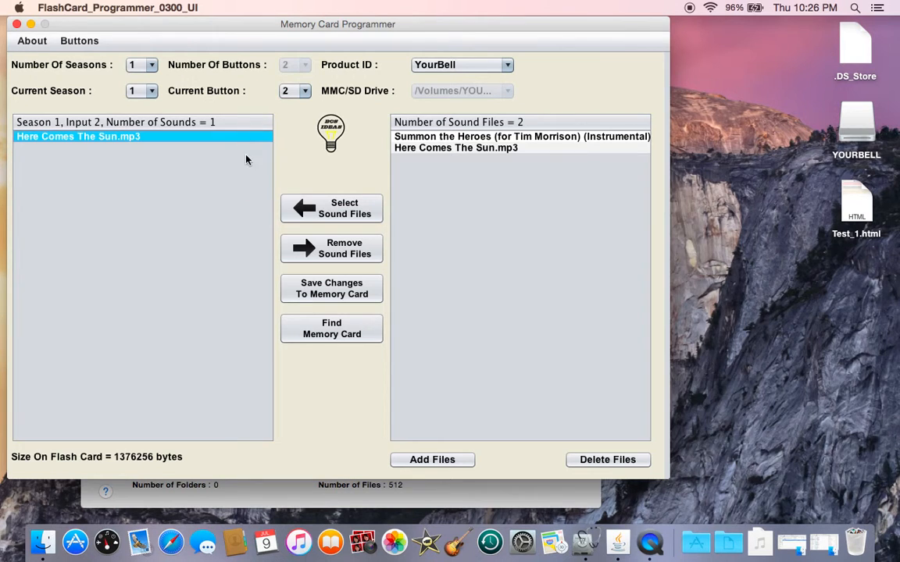
click(331, 249)
- Return to button 1 and delete Summon the Heroes and Here Comes The Sun.mp3 from the memory card's sound file list
click(305, 92)
click(273, 102)
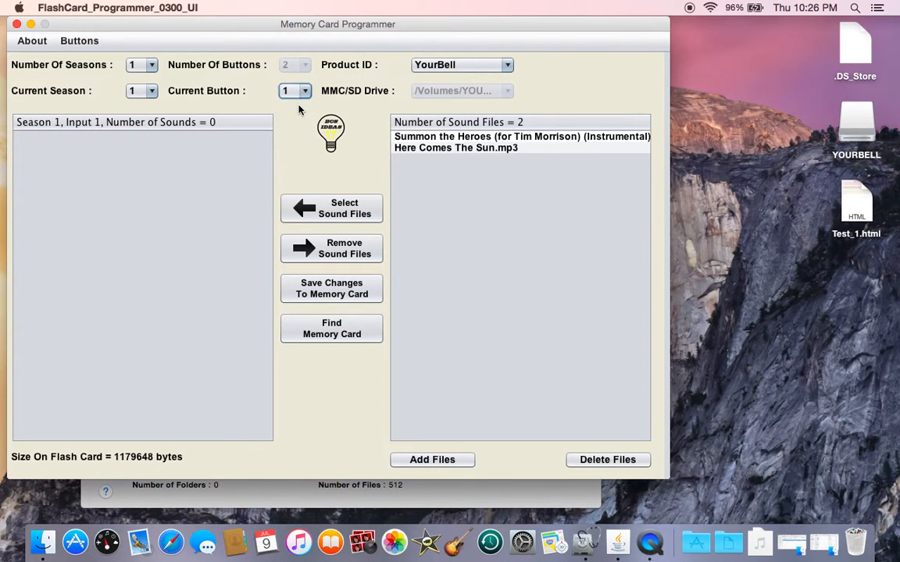
click(422, 138)
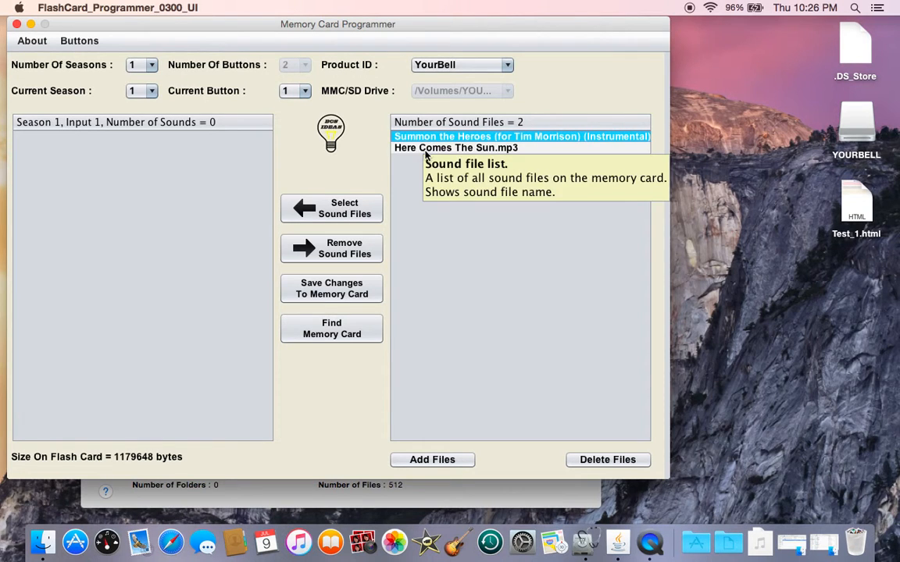
shift+click(426, 150)
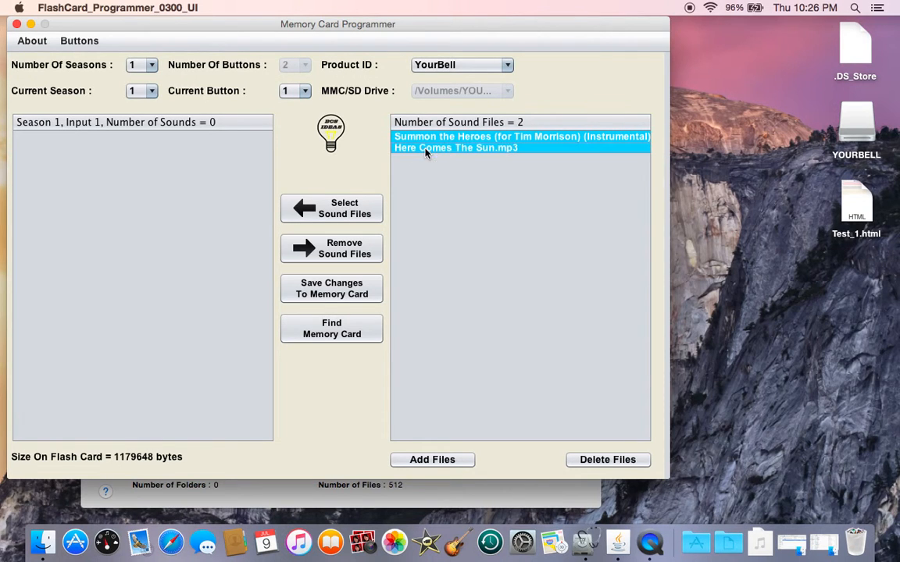
click(601, 461)
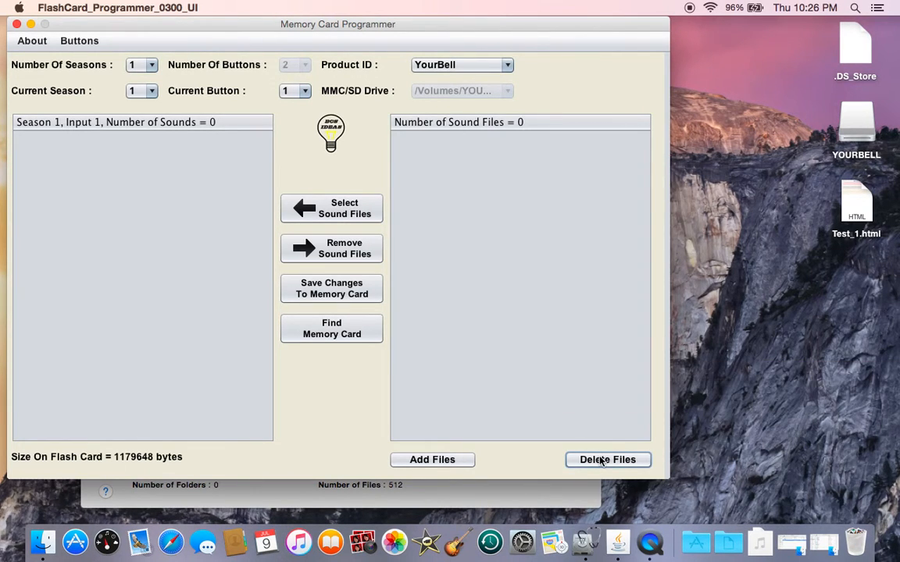
- Add all four MP3 files from the Guitar_Intros folder inside Music/Video_Example to the memory card's sound file list
click(449, 460)
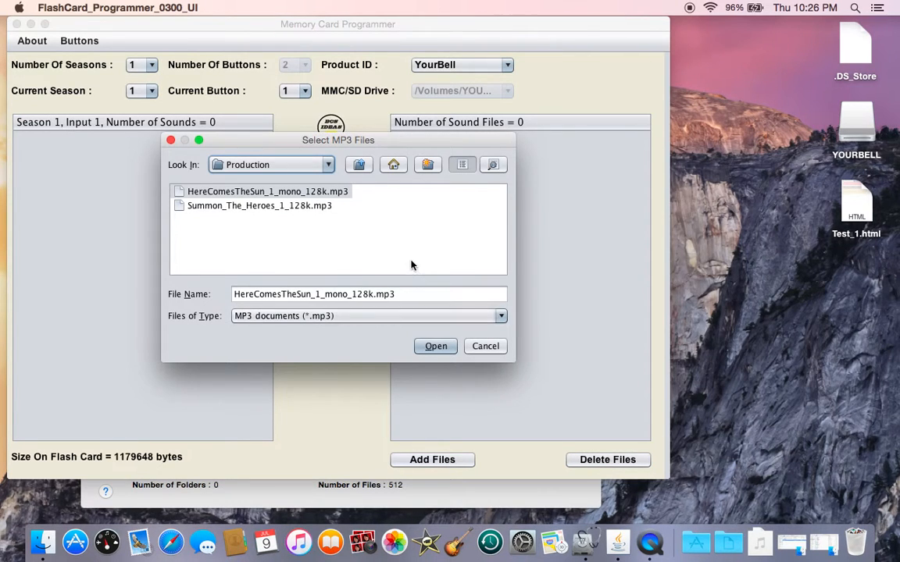
click(360, 164)
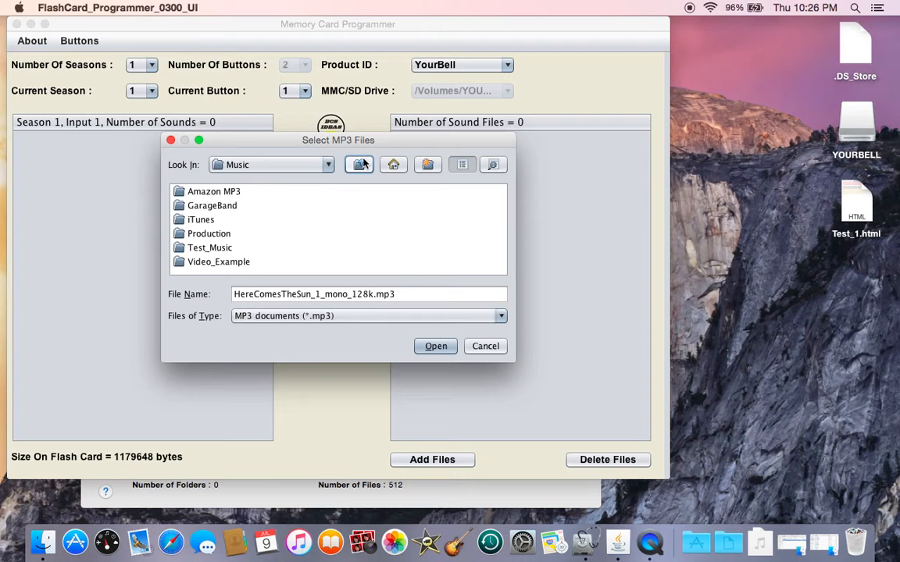
double_click(178, 261)
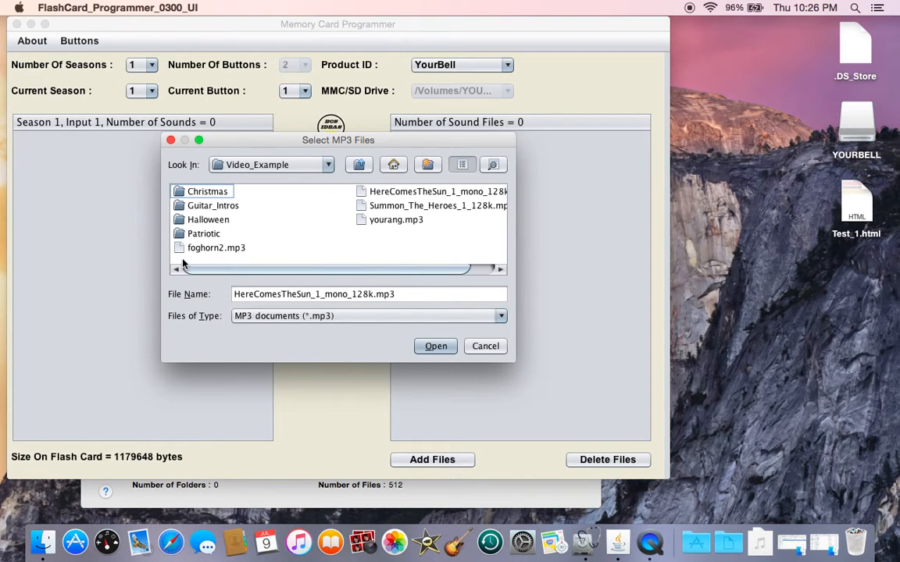
double_click(180, 206)
click(185, 194)
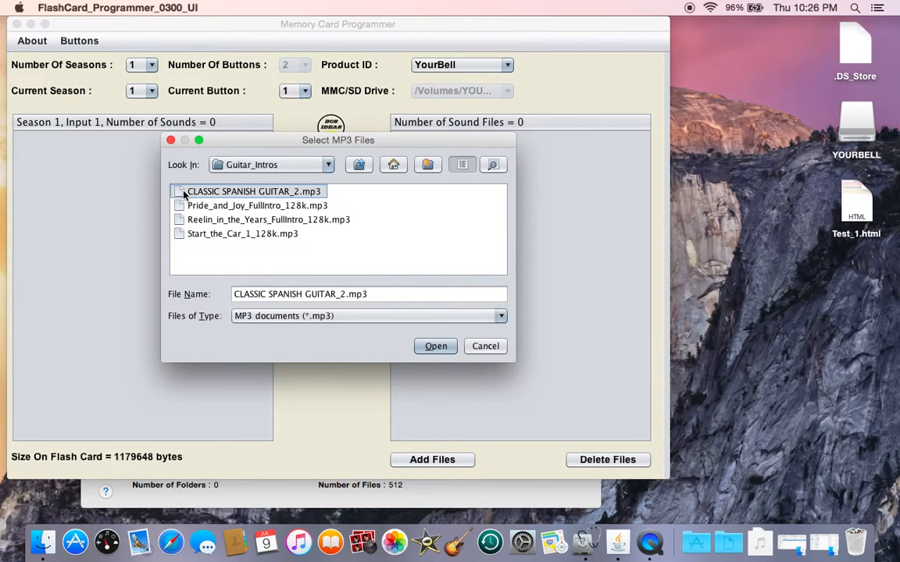
shift+click(192, 235)
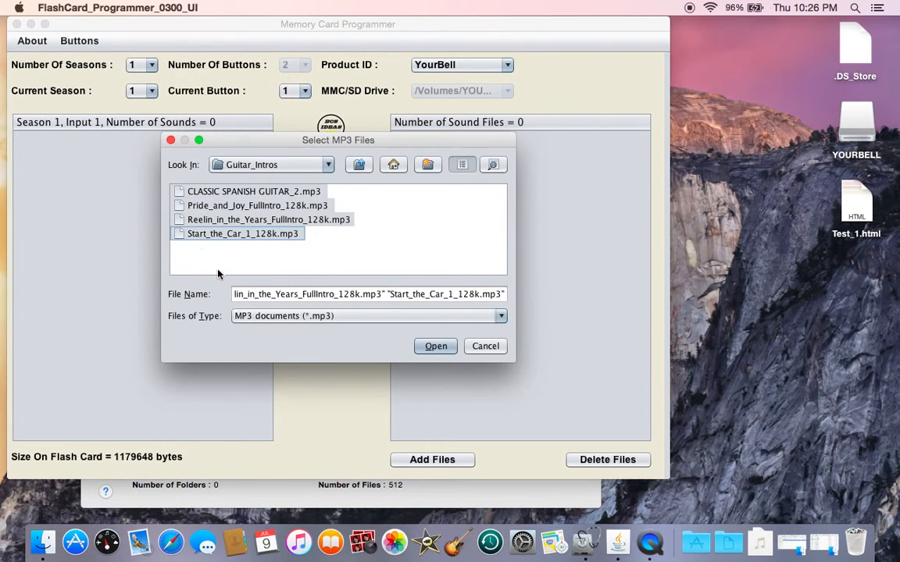
click(434, 346)
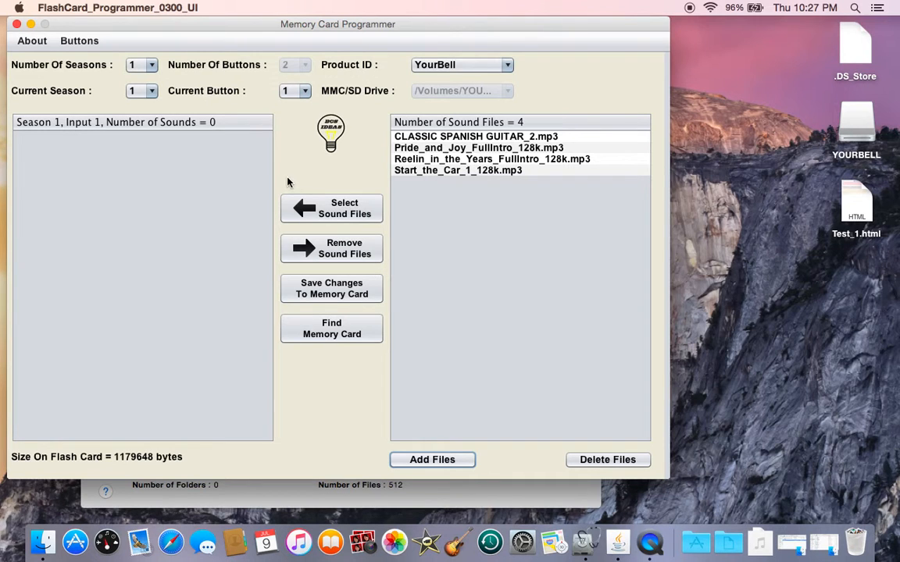
- Assign CLASSIC SPANISH GUITAR_2.mp3, Pride_and_Joy_FullIntro_128k.mp3 and Reelin_in_the_Years_FullIntro_128k.mp3 to button 1 of season 1
mouse_move(309, 95)
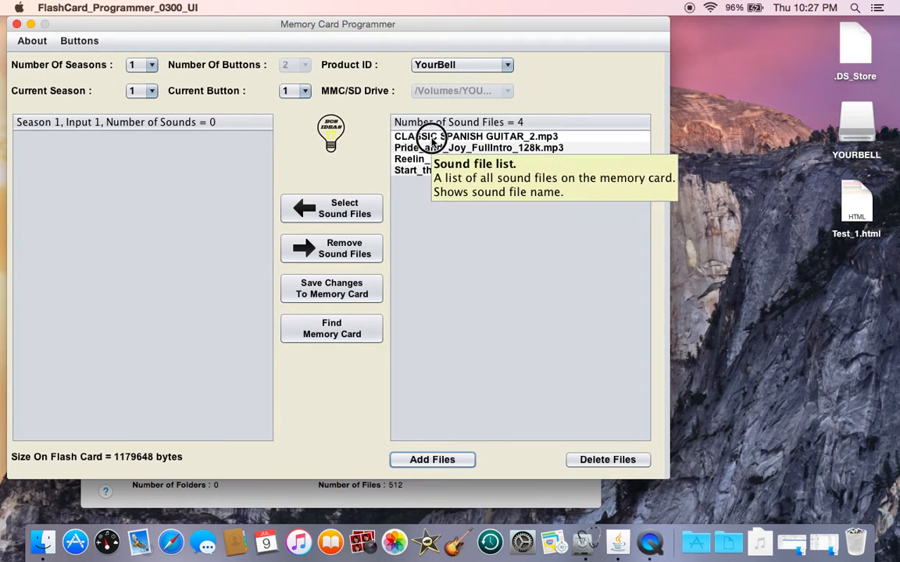
click(432, 139)
shift+click(435, 160)
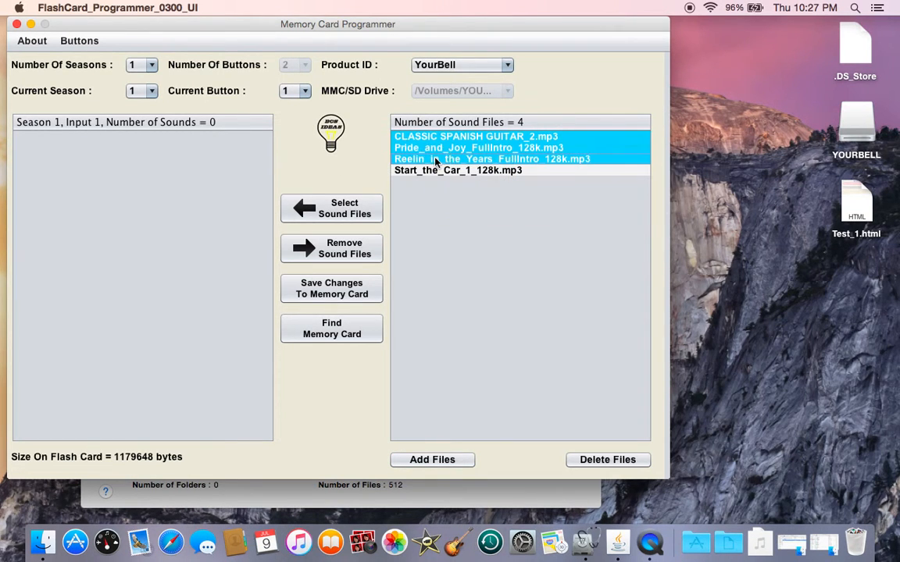
click(352, 204)
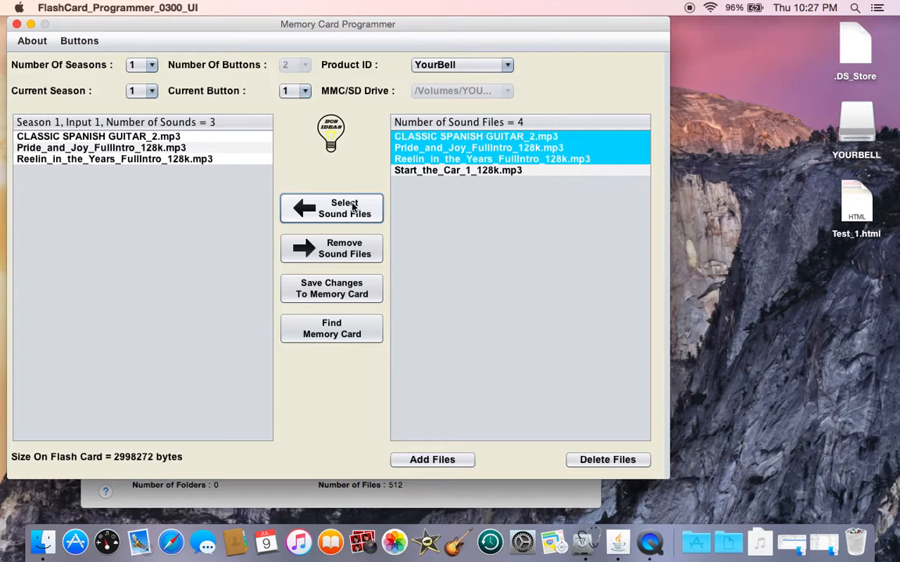
- Assign Start_the_Car_1_128k.mp3 to button 2 of season 1
click(305, 91)
click(289, 106)
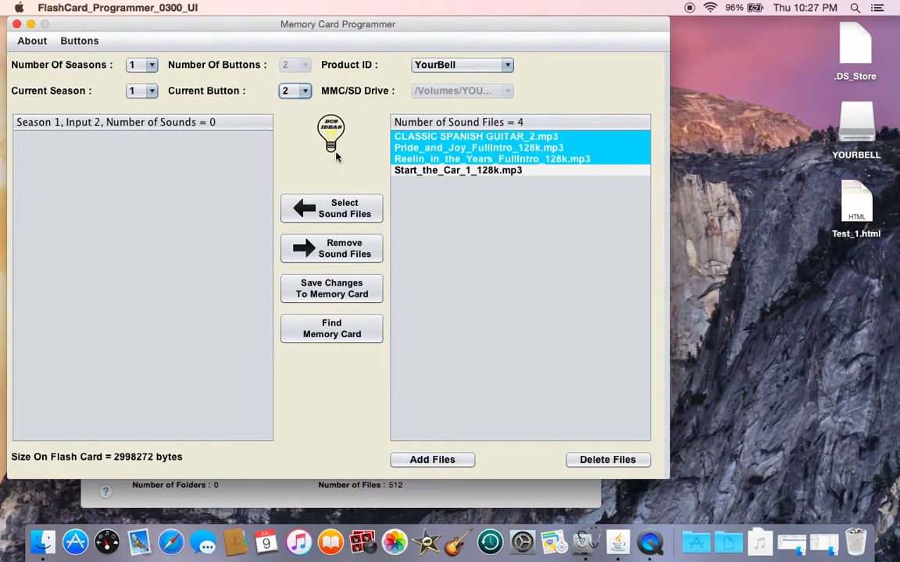
click(398, 170)
click(354, 207)
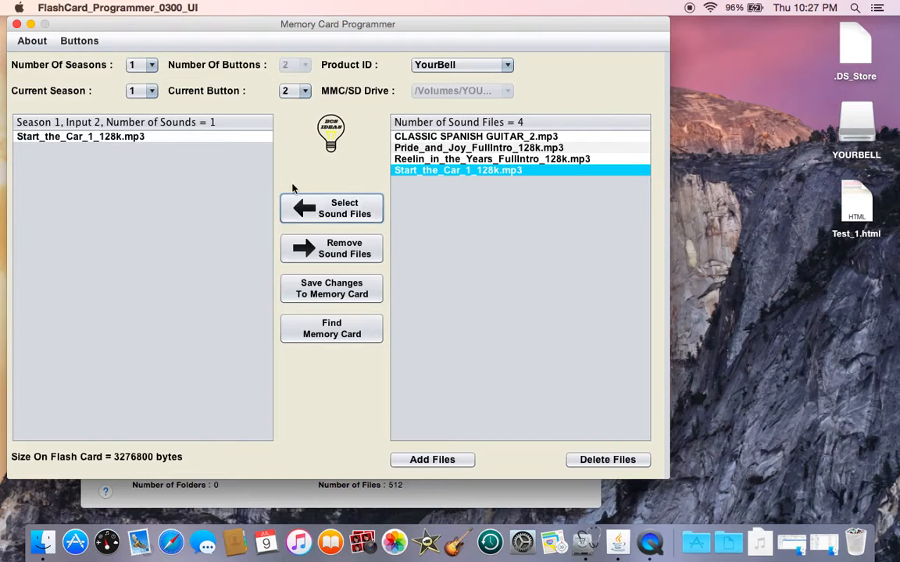
- Check the new sound file assigned to button 2, then go through button 1's assigned files one by one
click(205, 138)
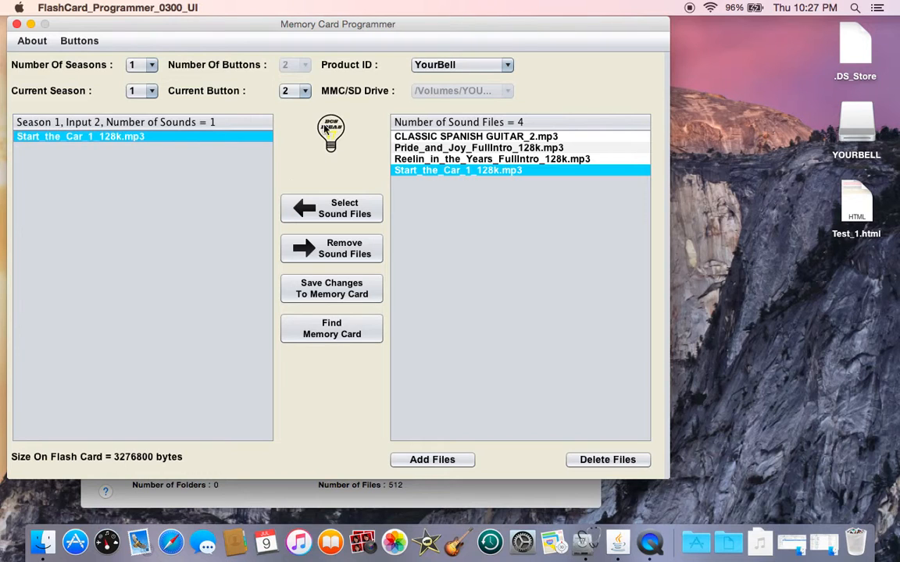
click(295, 92)
click(301, 109)
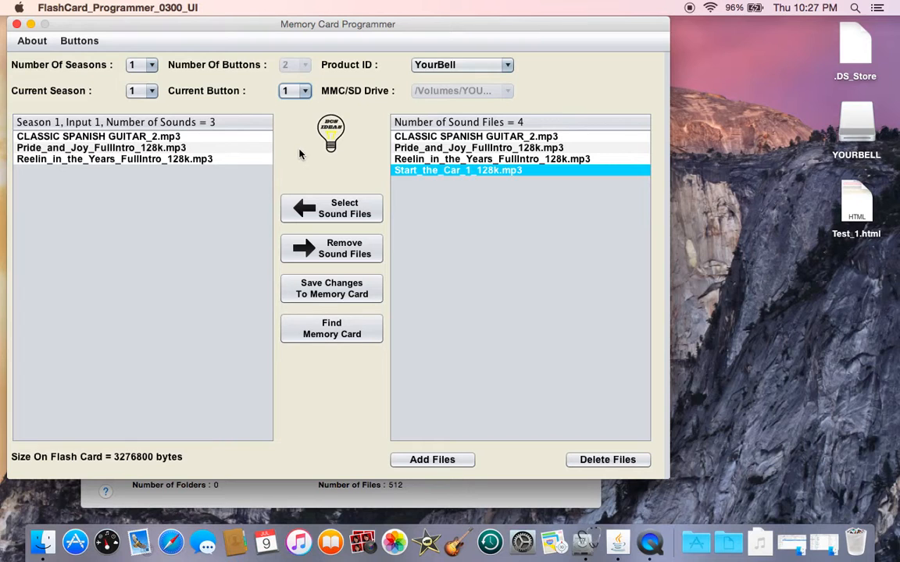
click(236, 139)
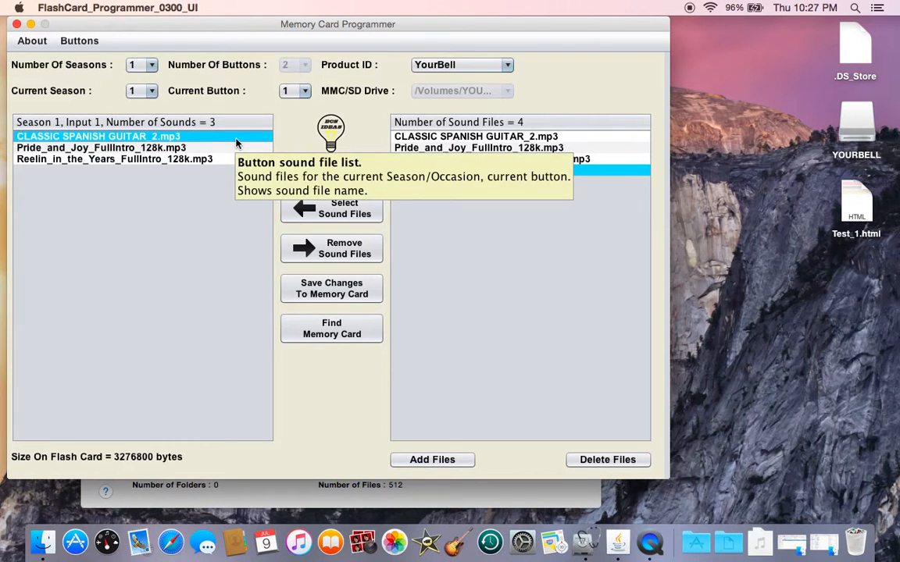
click(237, 149)
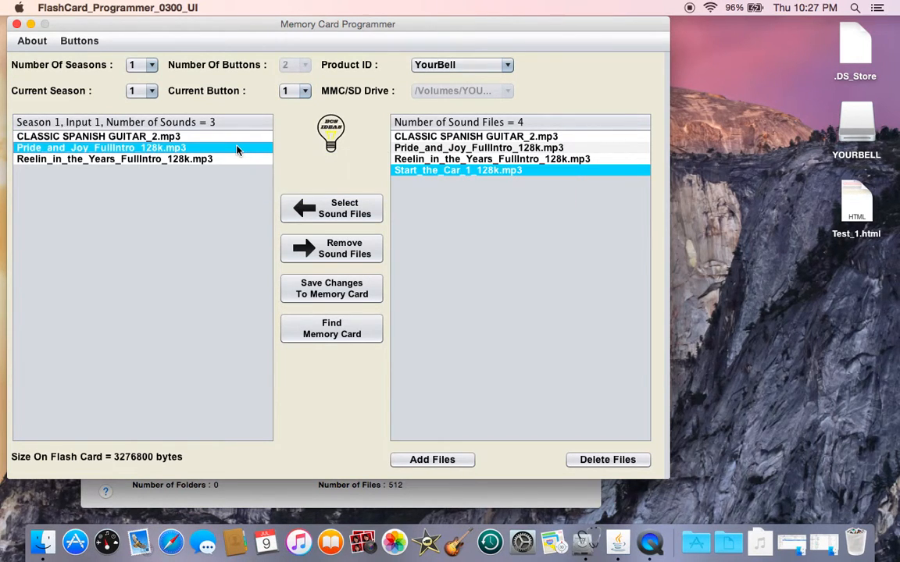
click(239, 160)
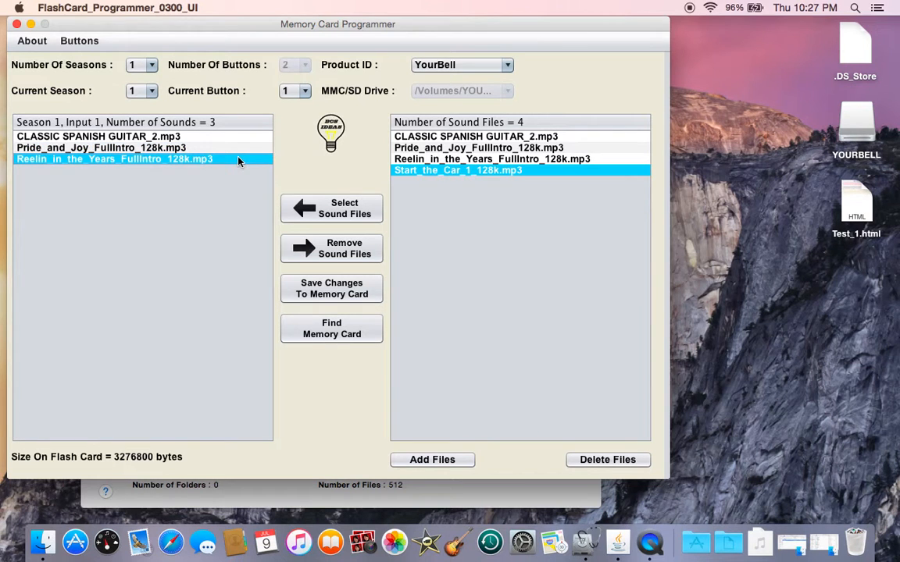
- Save the season 1 sound assignments to the memory card and find the card again to reload its contents
click(239, 139)
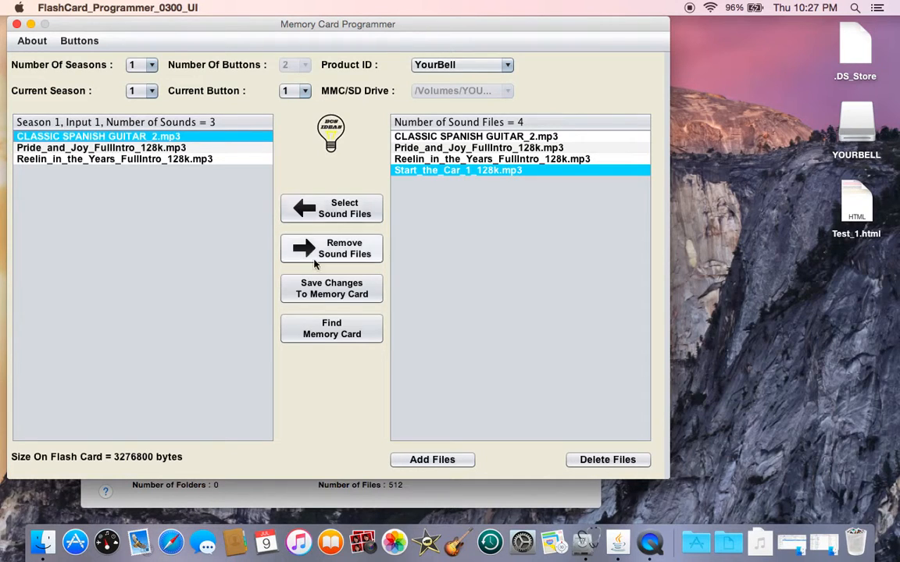
click(334, 295)
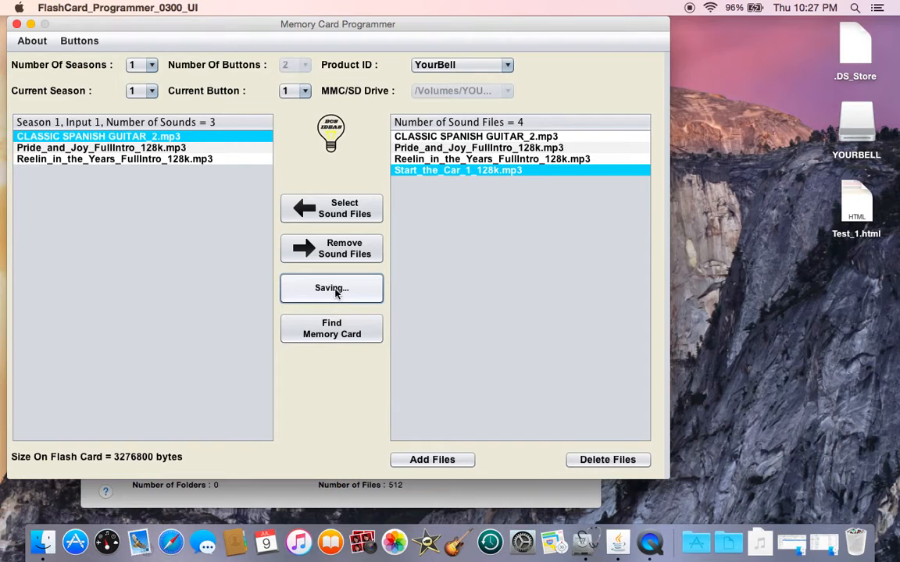
click(351, 336)
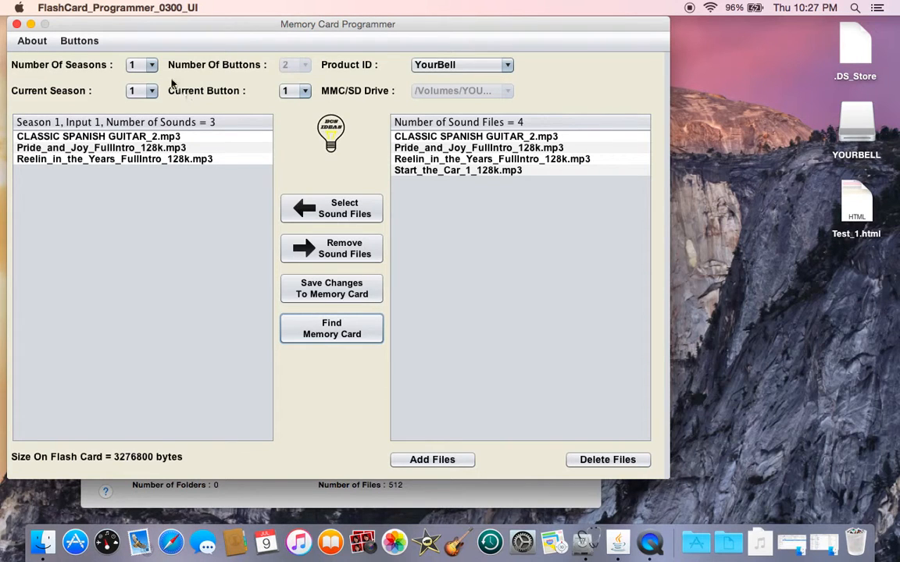
- Set the number of seasons to 3 and make season 2 the current season
click(141, 65)
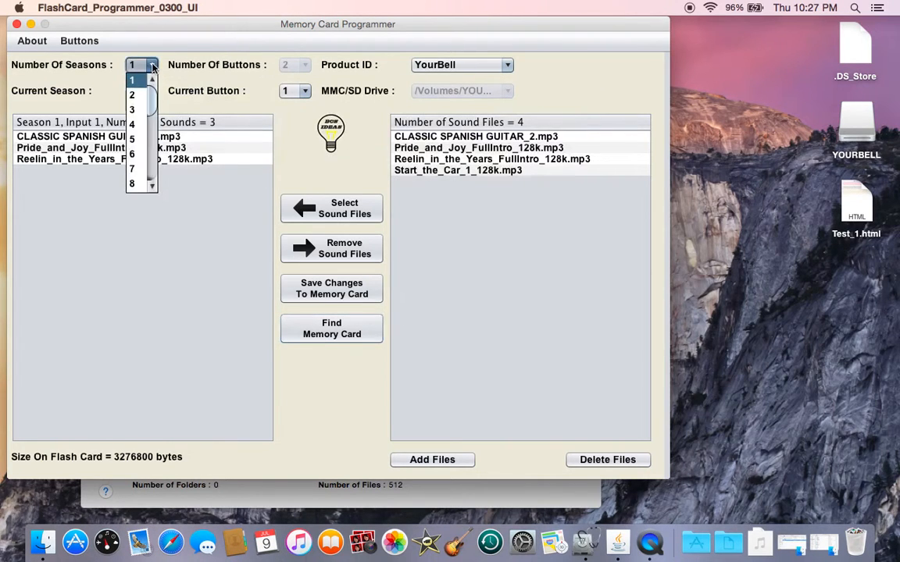
click(134, 110)
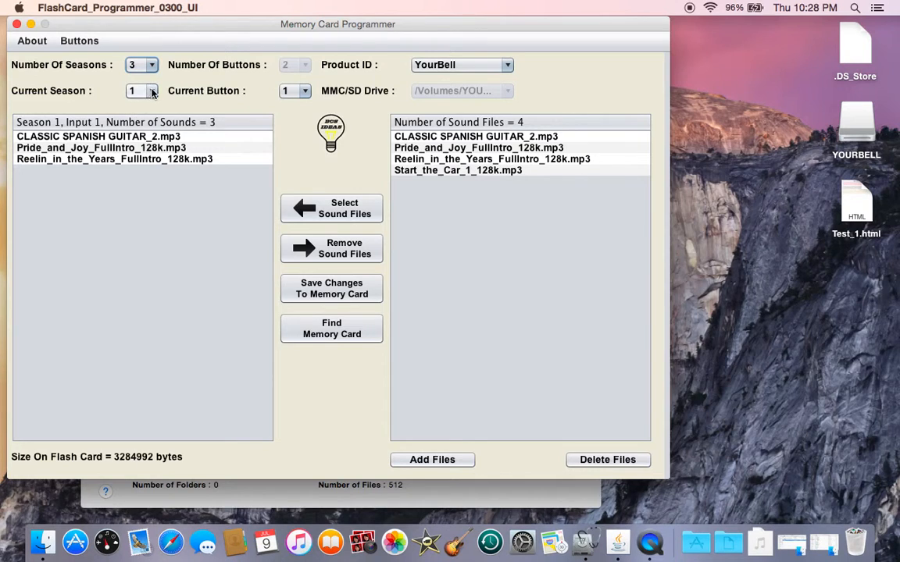
click(152, 91)
click(136, 115)
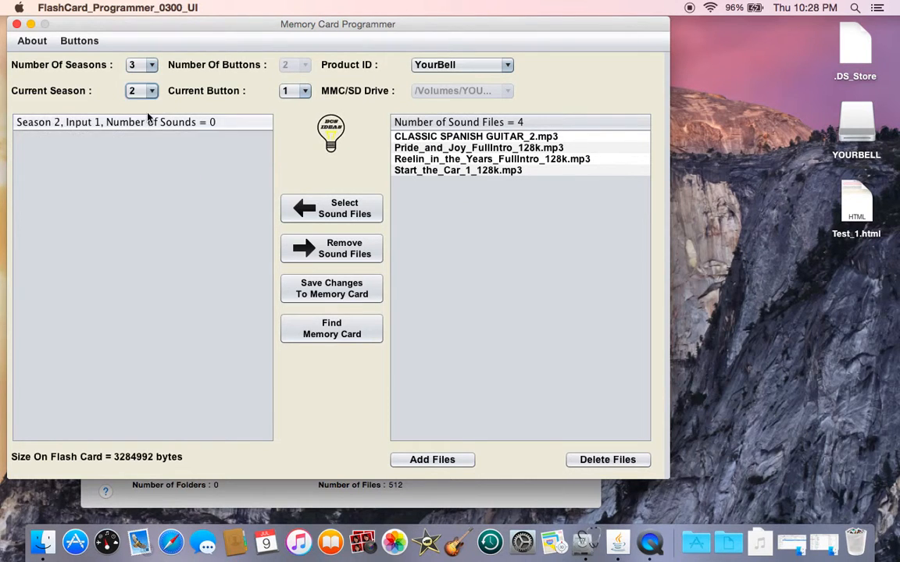
- Add all five MP3 files from the Christmas folder inside Video_Example to the memory card's sound file list
click(443, 461)
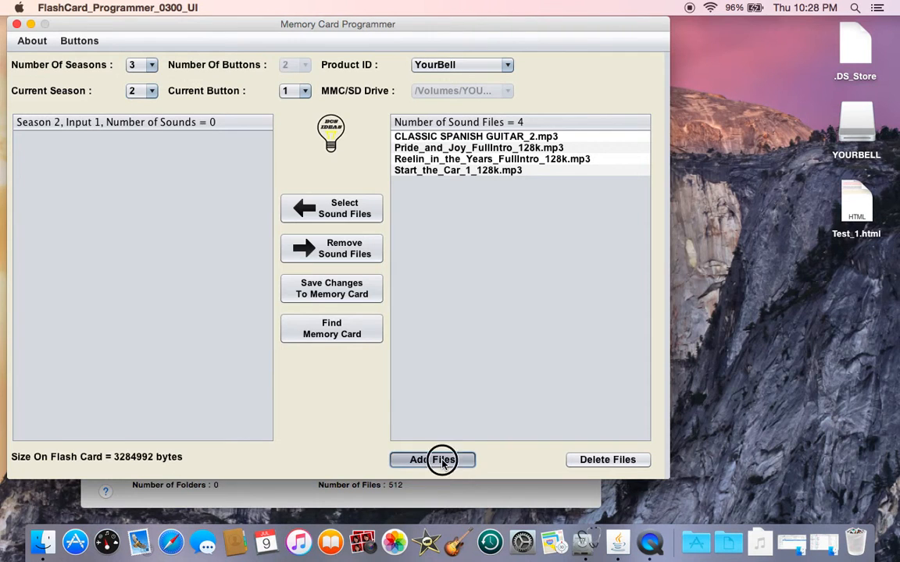
click(360, 165)
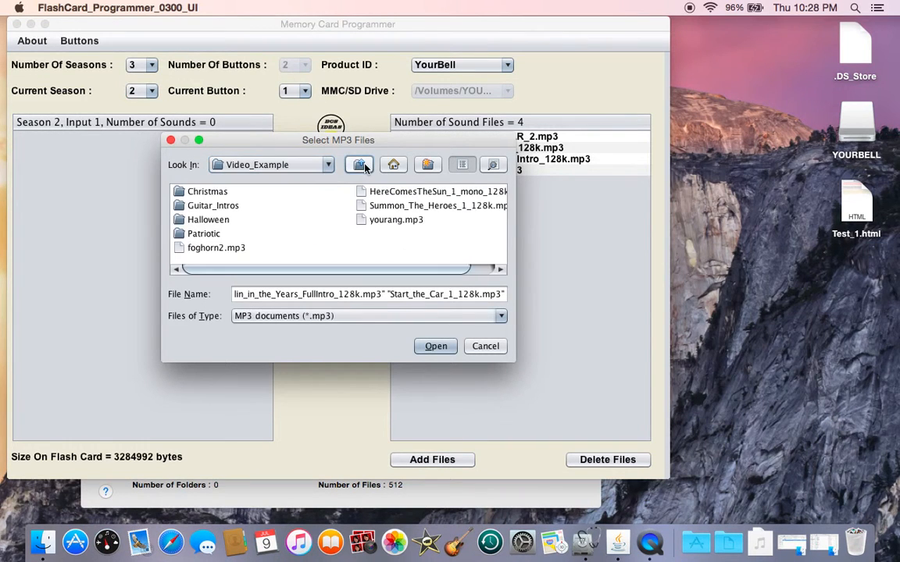
double_click(215, 192)
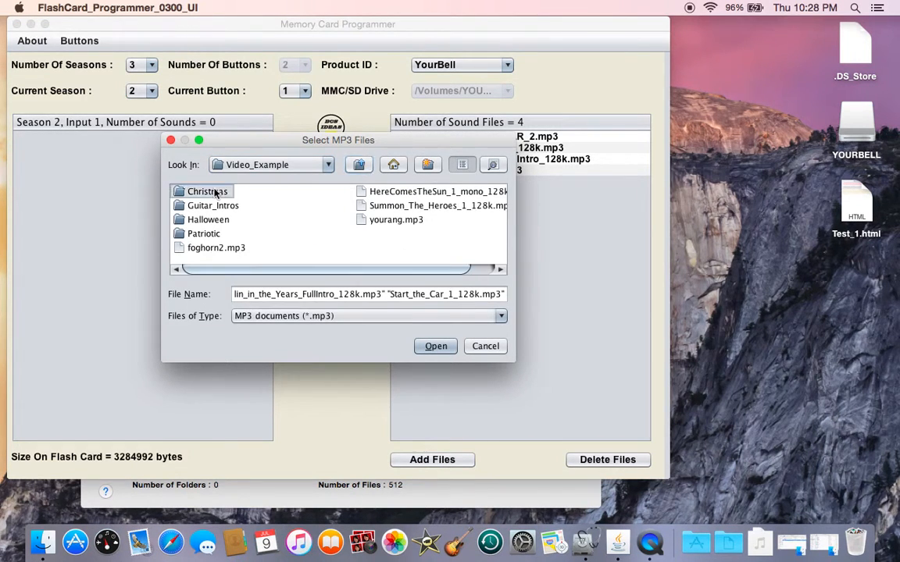
click(215, 192)
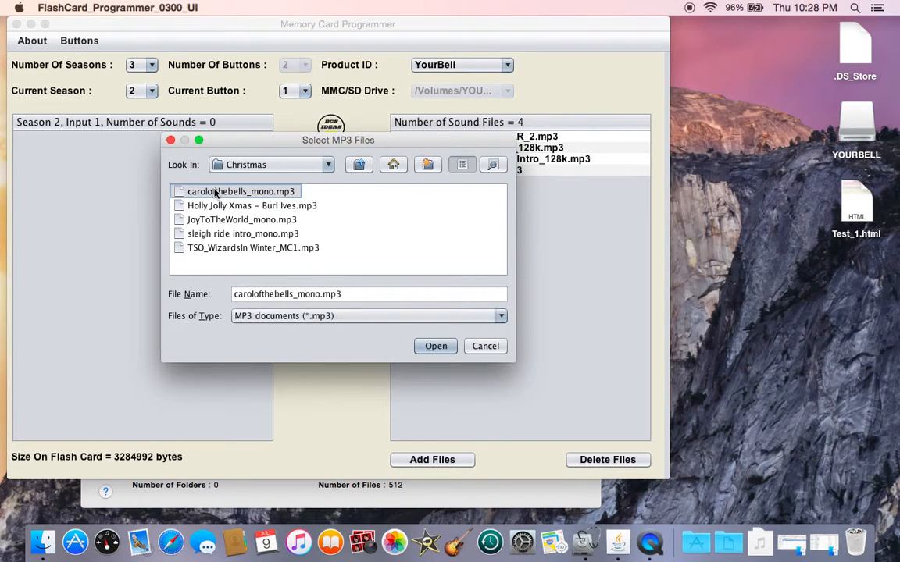
shift+click(203, 249)
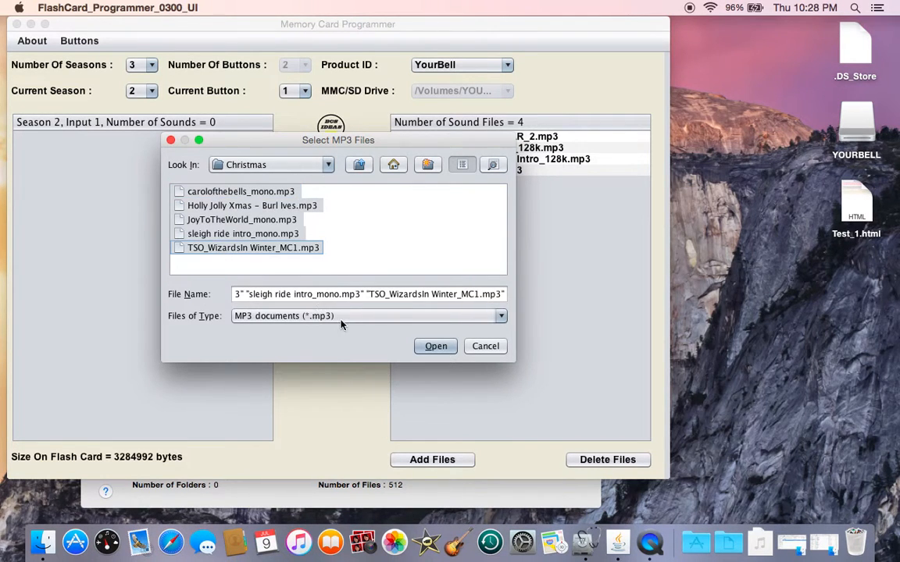
click(439, 348)
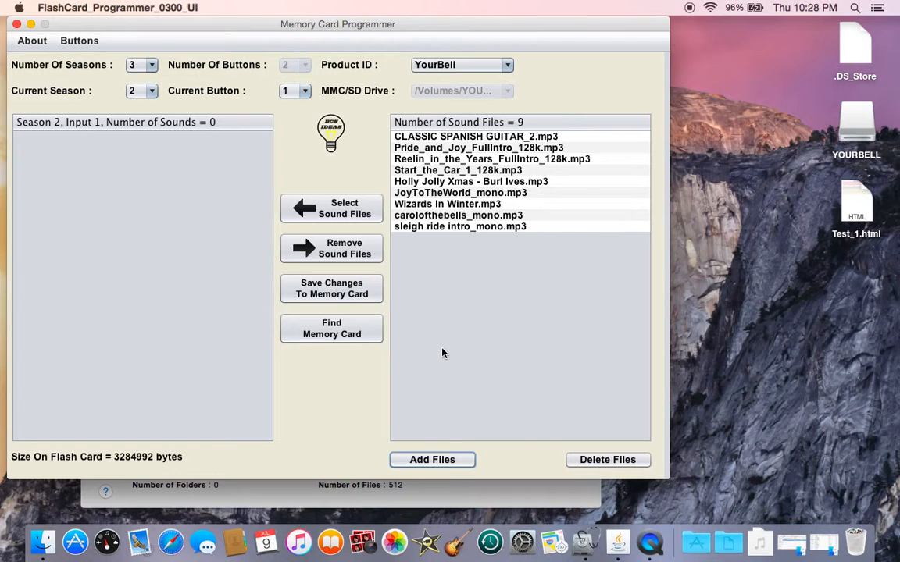
- Add all four MP3 files from the Halloween folder inside Video_Example to the memory card's sound file list
click(434, 458)
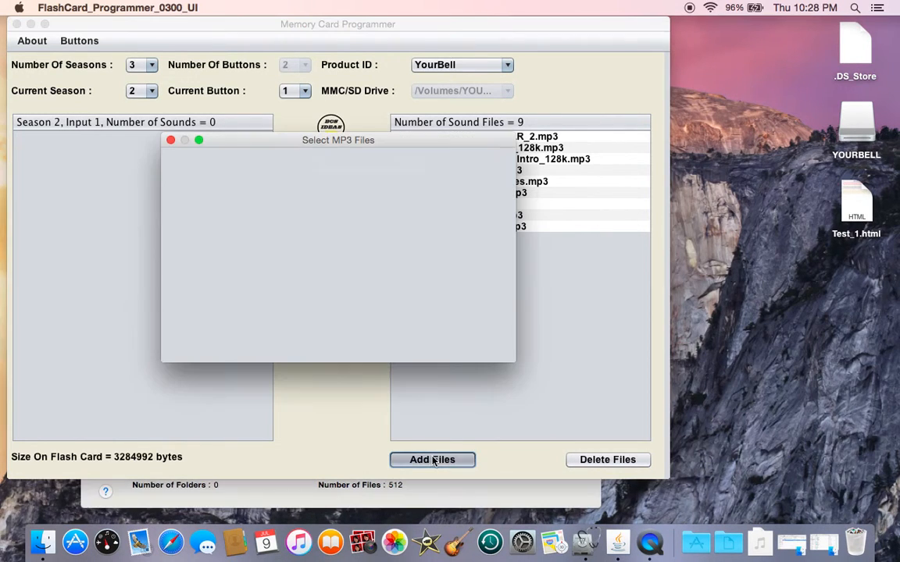
click(361, 164)
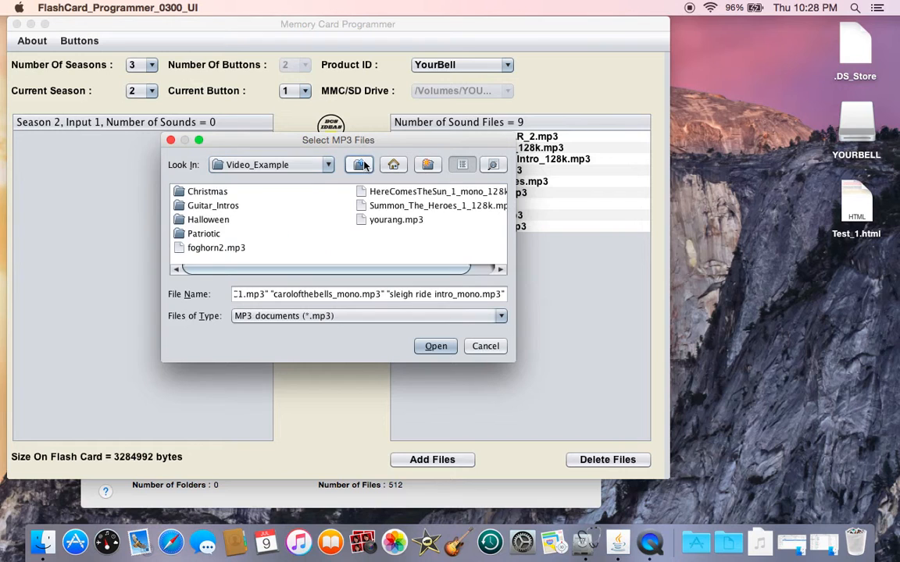
double_click(207, 220)
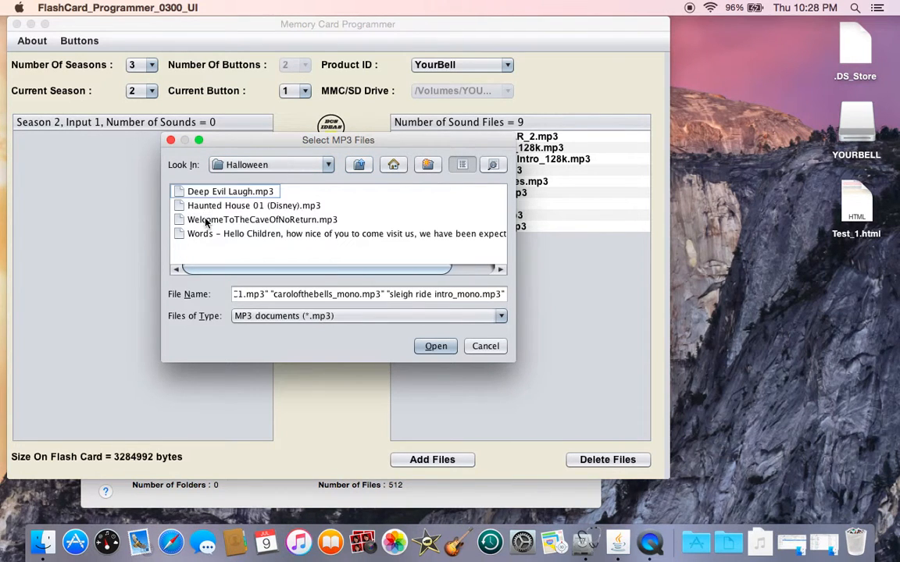
click(208, 194)
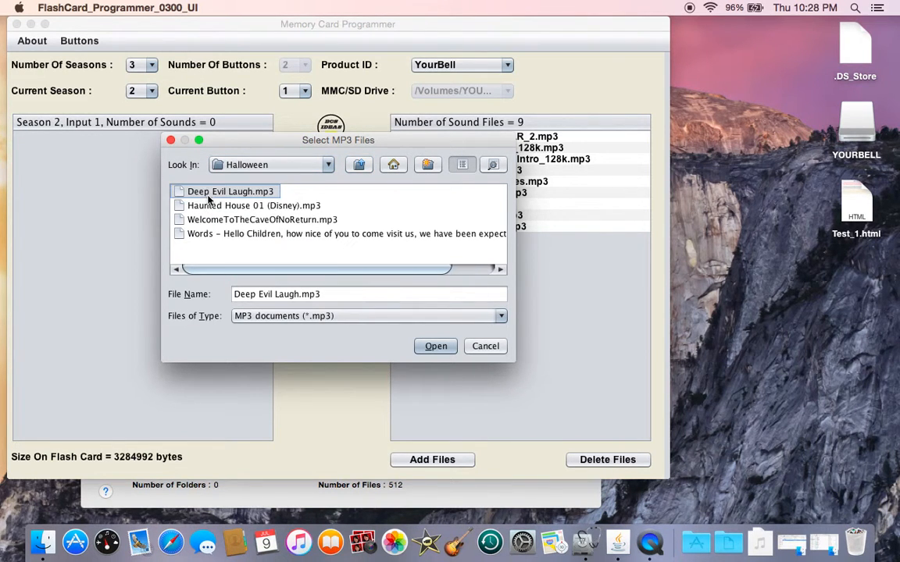
shift+click(226, 234)
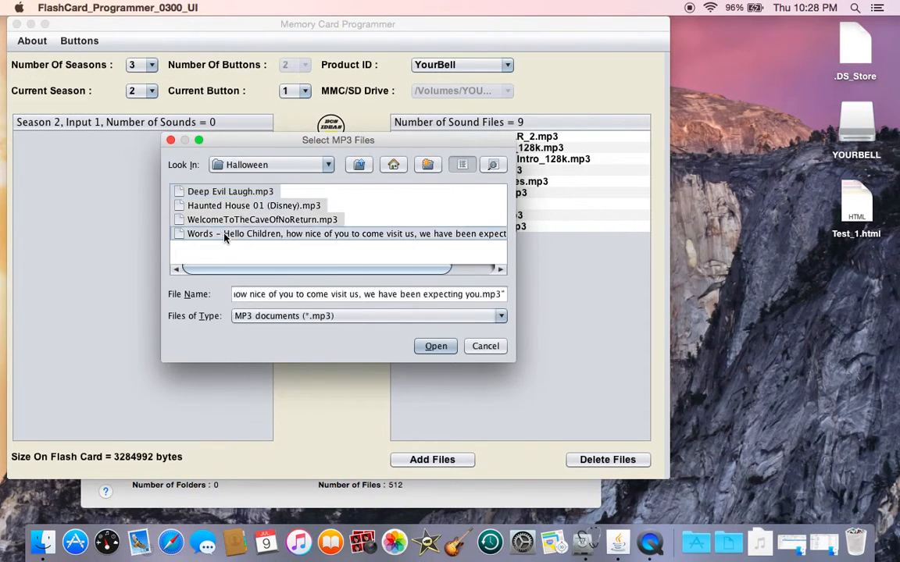
click(436, 348)
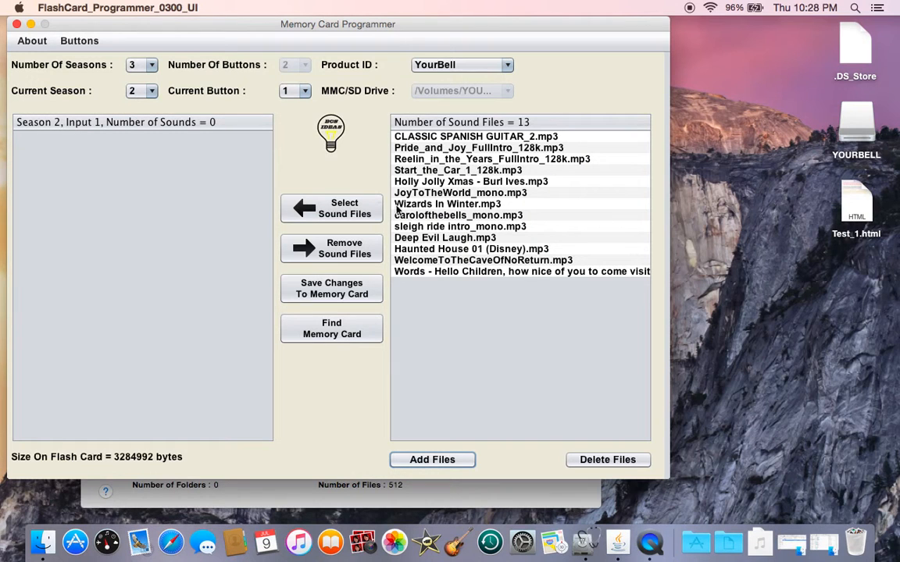
- Assign Holly Jolly Xmas - Burl Ives.mp3, JoyToTheWorld_mono.mp3, Wizards In Winter.mp3 and carolofthebells_mono.mp3 to button 1 of season 2
click(417, 182)
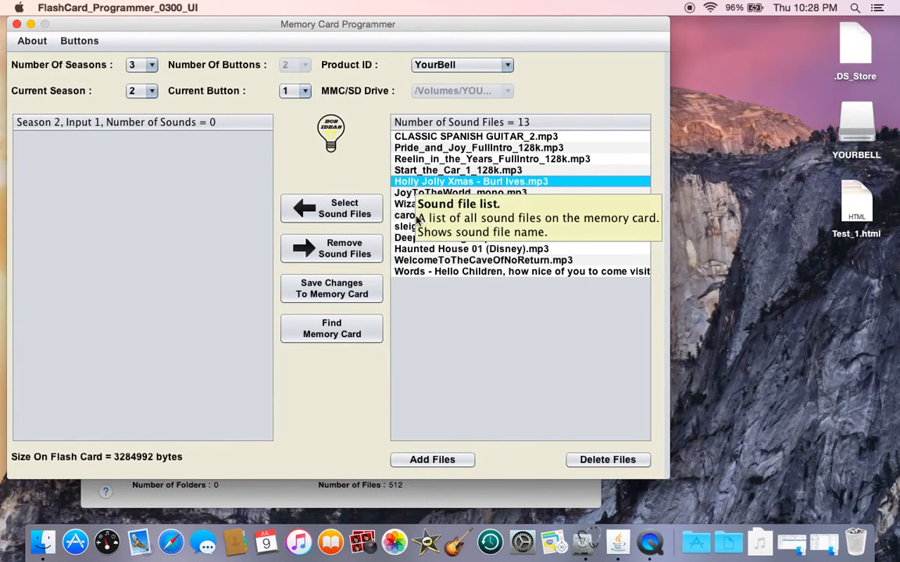
shift+click(415, 216)
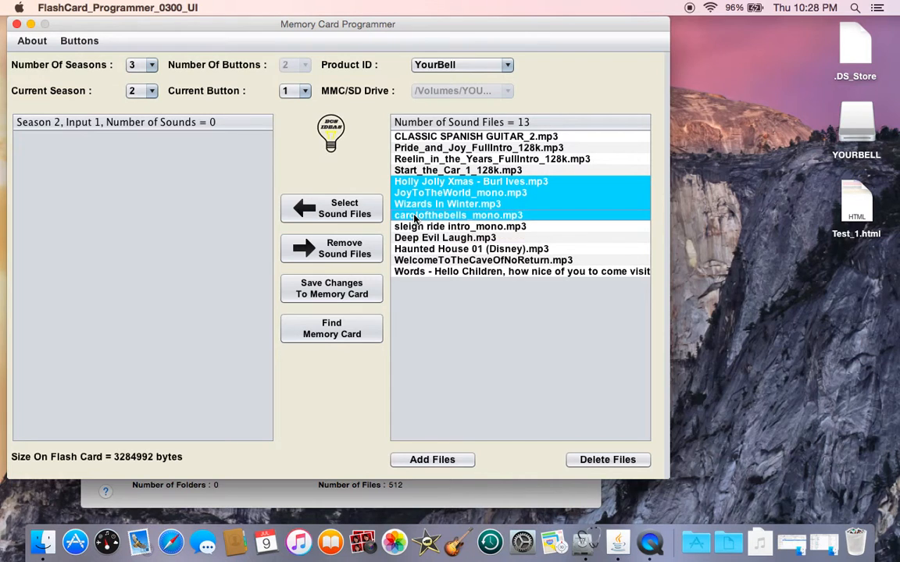
click(351, 211)
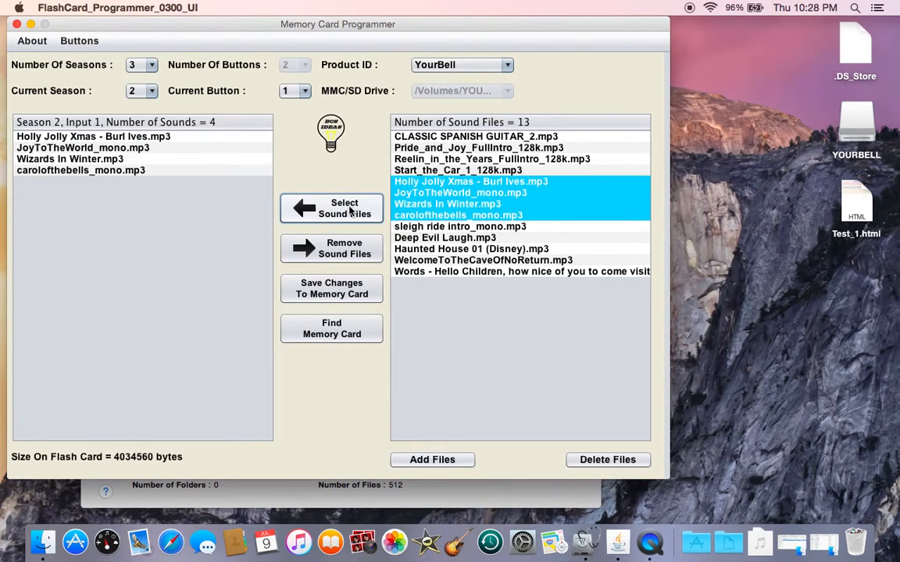
- Assign sleigh ride intro_mono.mp3 to button 2 of season 2
click(297, 91)
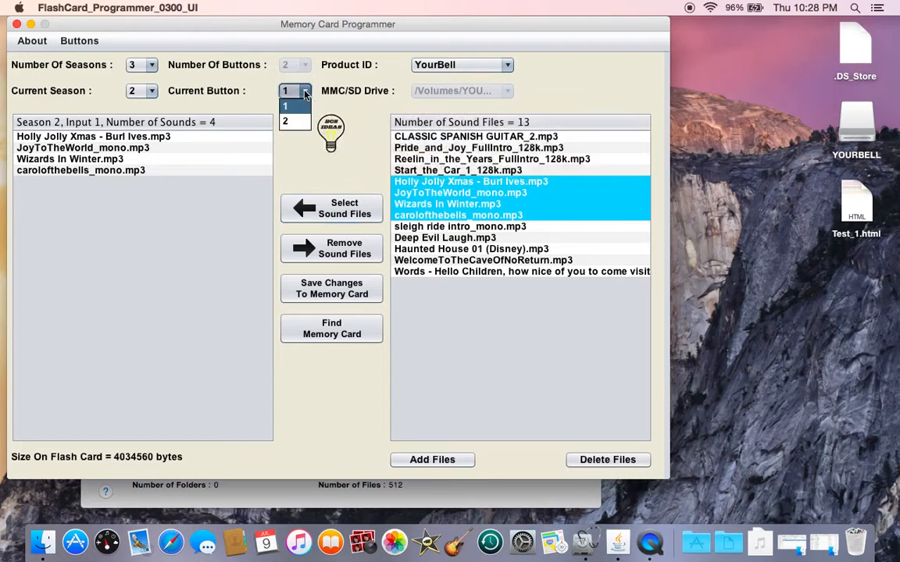
click(289, 122)
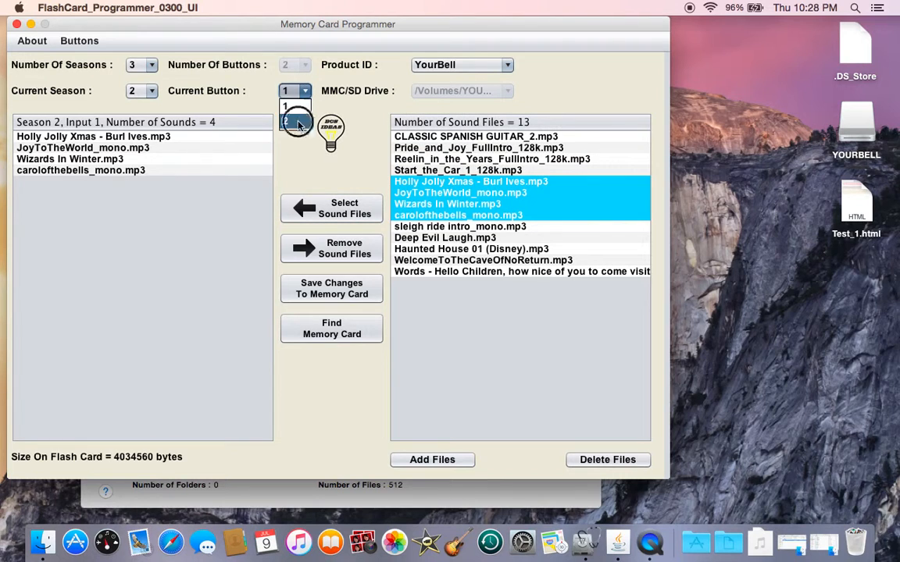
click(416, 226)
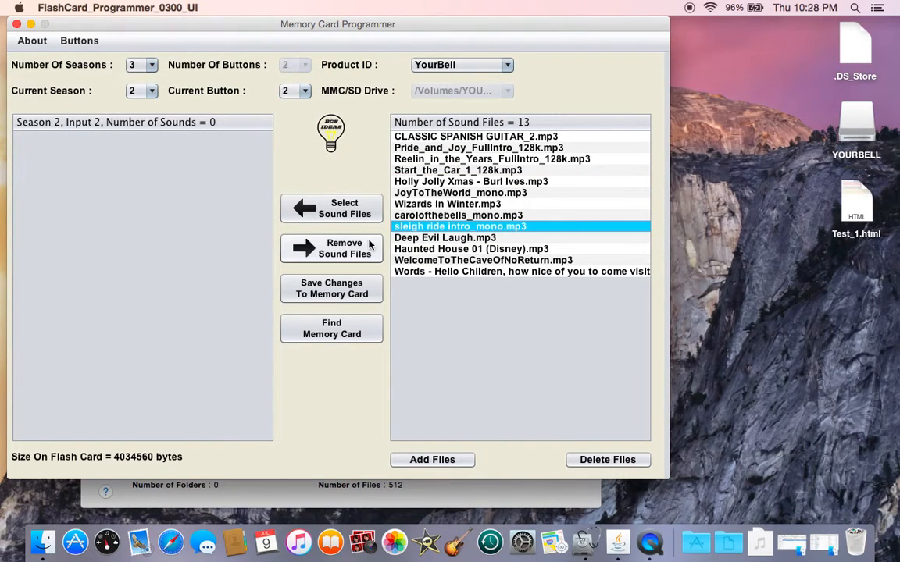
click(364, 214)
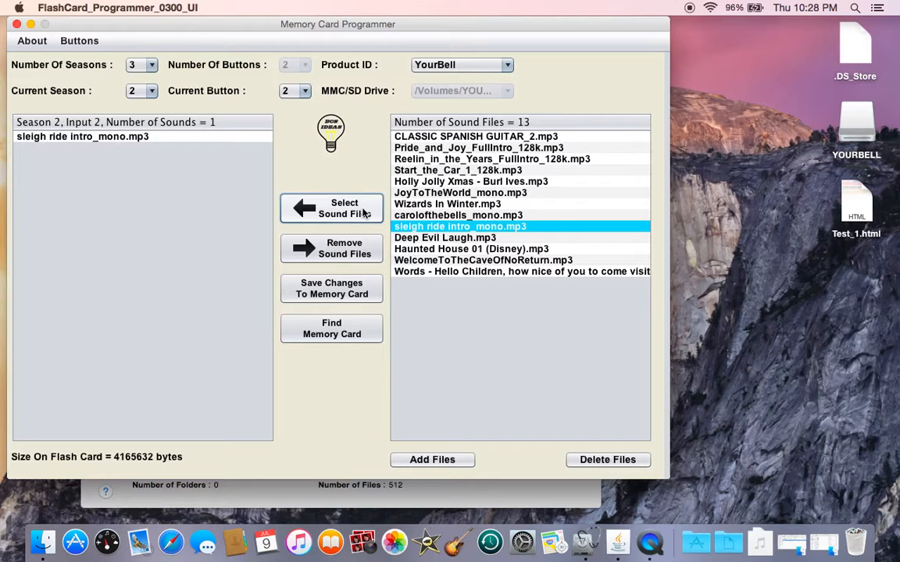
- Assign Deep Evil Laugh.mp3 and Haunted House 01 (Disney).mp3 to button 1 of season 3
click(153, 91)
click(136, 136)
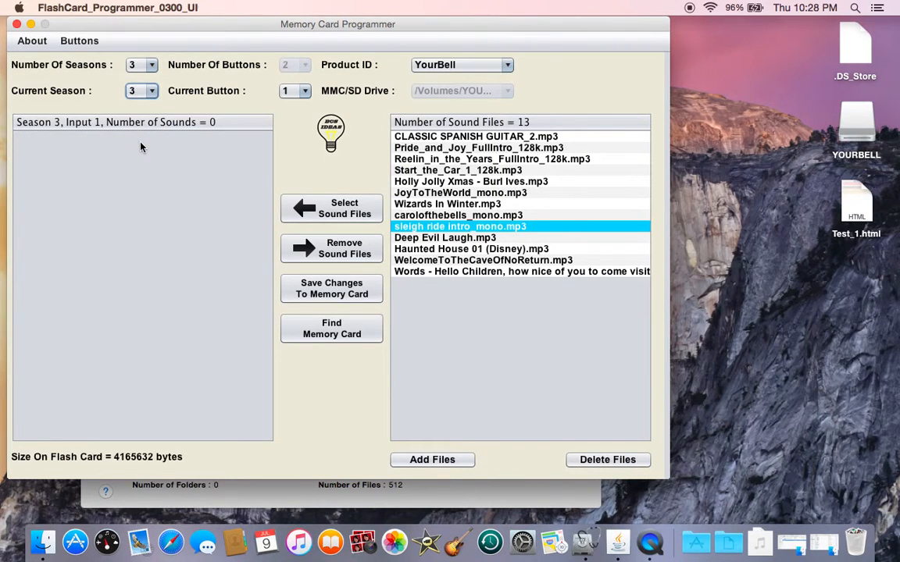
click(406, 238)
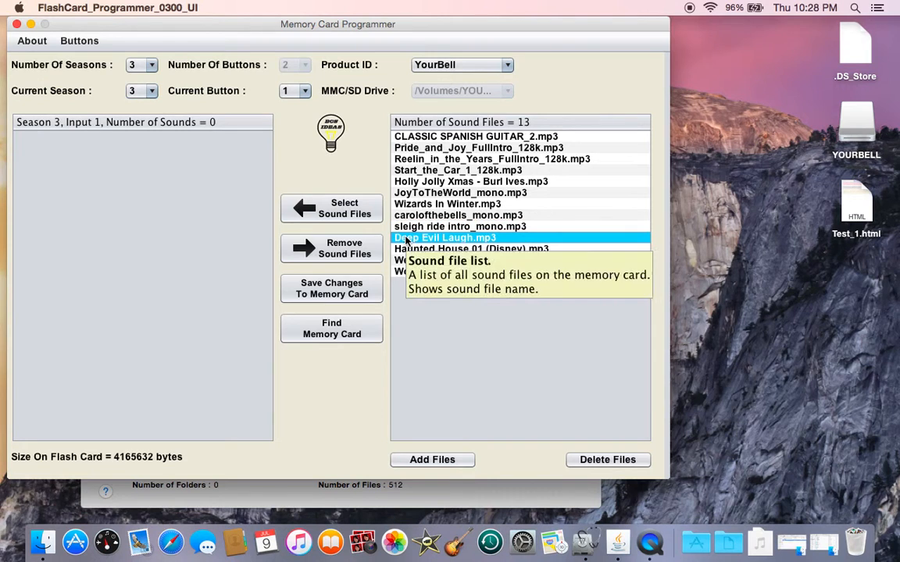
shift+click(406, 249)
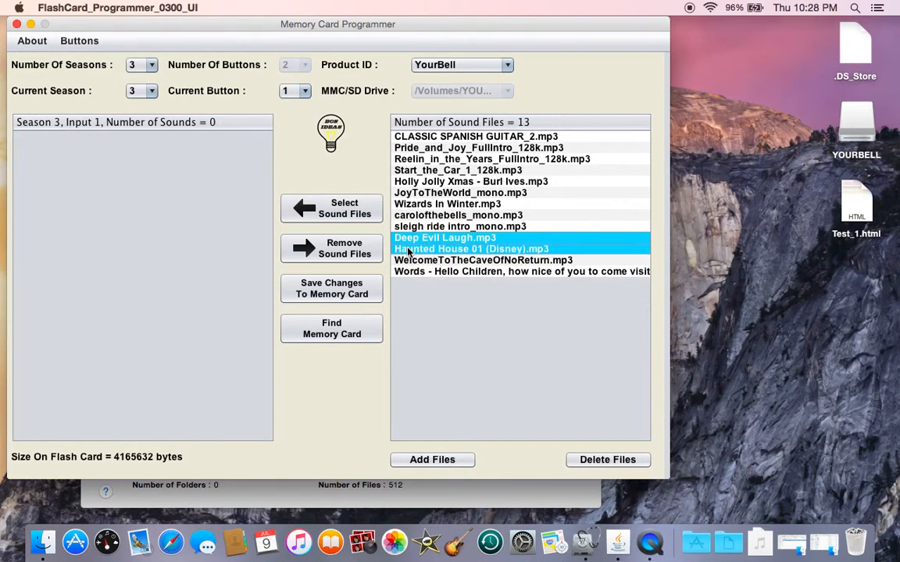
click(353, 205)
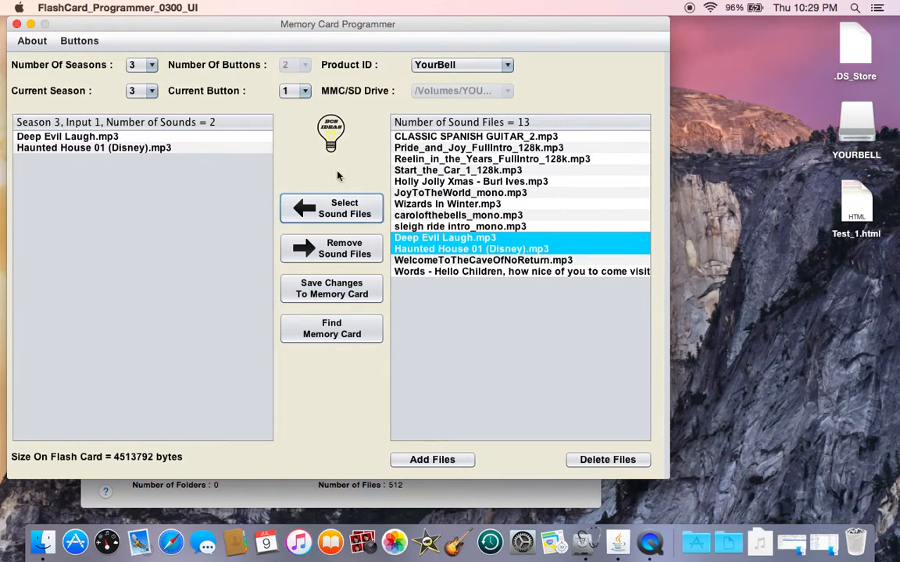
- Assign WelcomeToTheCaveOfNoReturn.mp3 and the Words - Hello Children sound file to button 2 of season 3
click(307, 95)
click(288, 105)
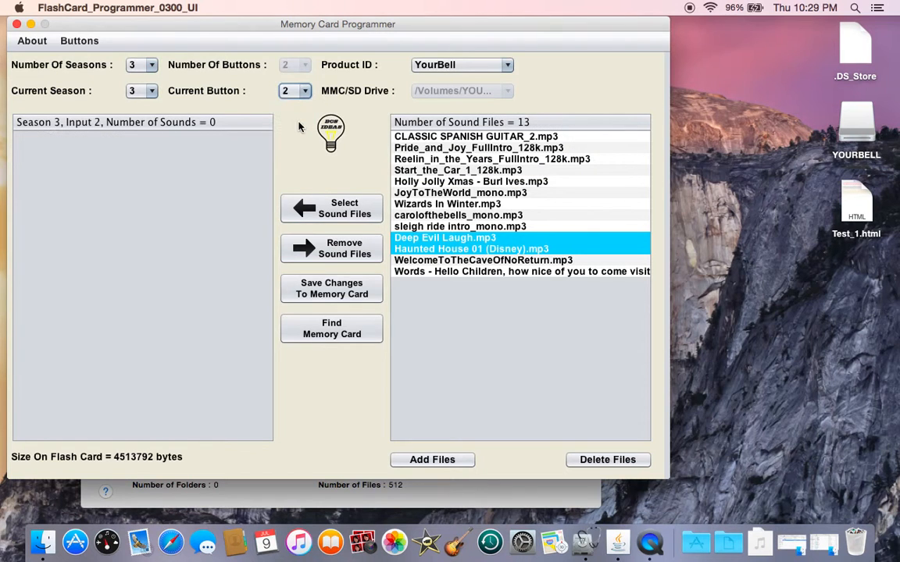
click(415, 260)
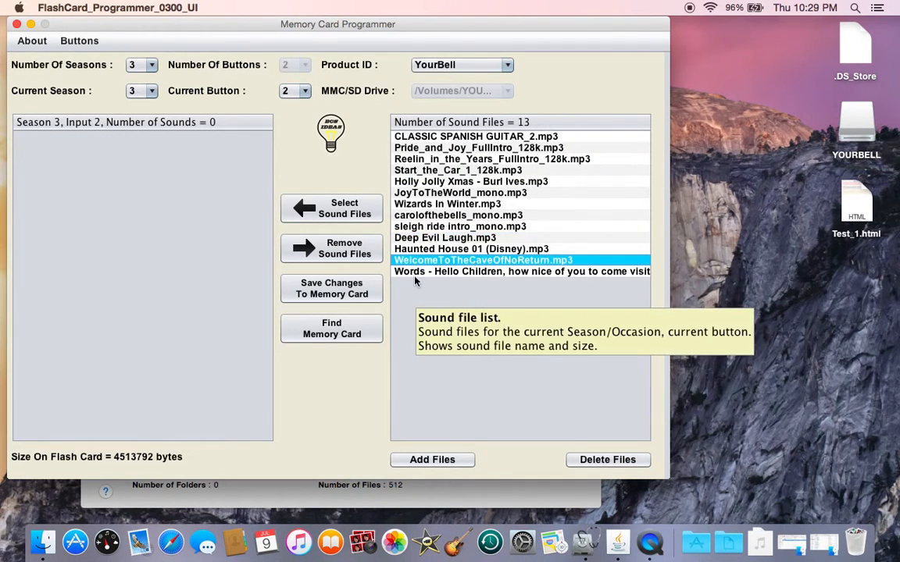
shift+click(417, 272)
click(364, 216)
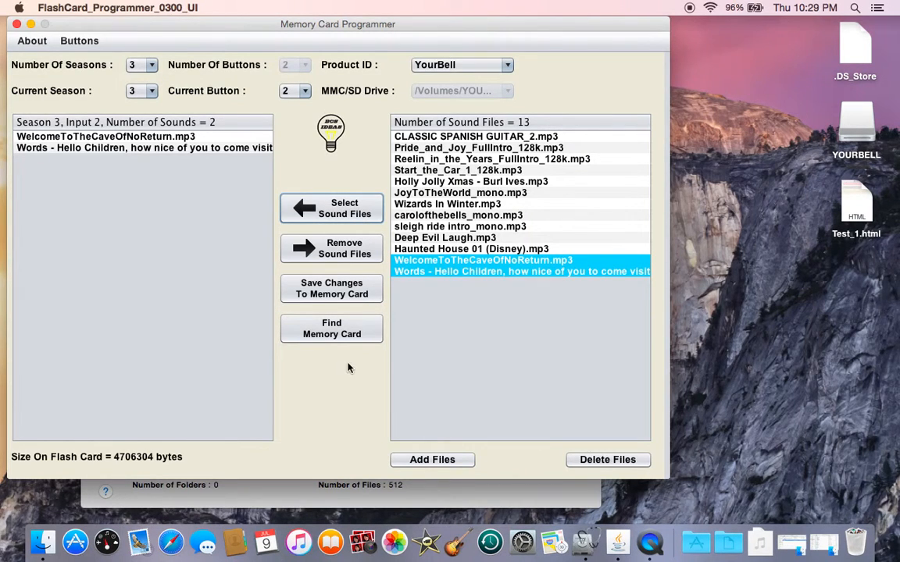
- Save the three-season sound setup to the memory card and find the card again to reload its contents
click(338, 292)
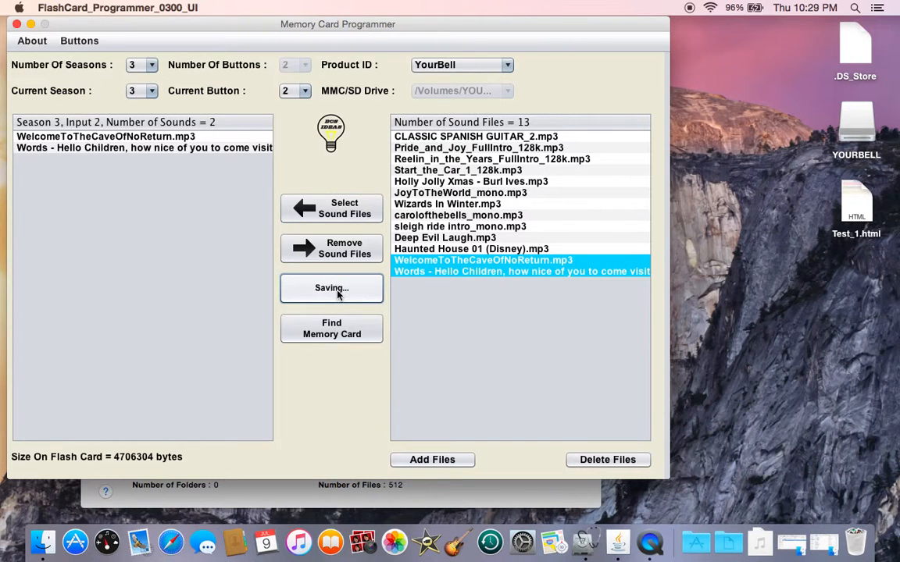
click(339, 330)
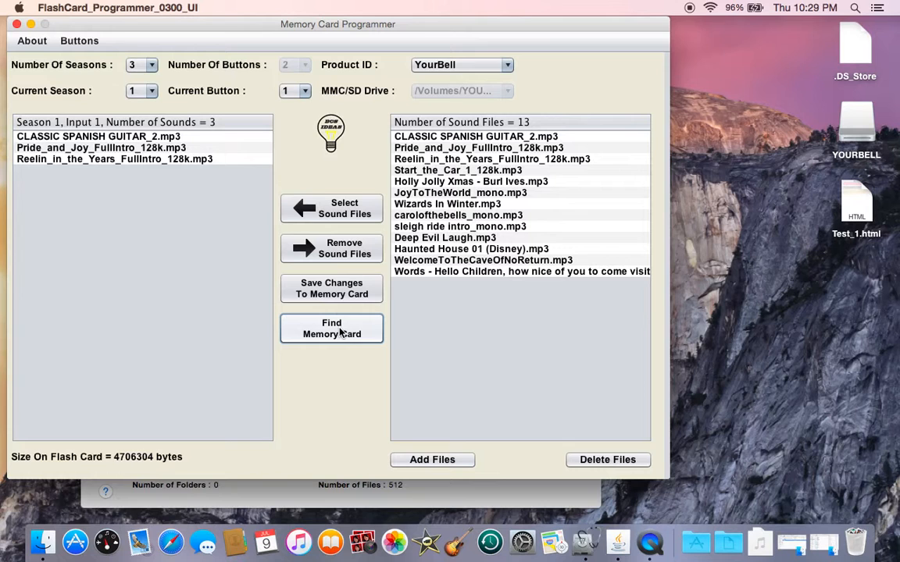
- Check the sound files assigned to button 1 of season 2 and of season 3 on the reloaded card
click(152, 90)
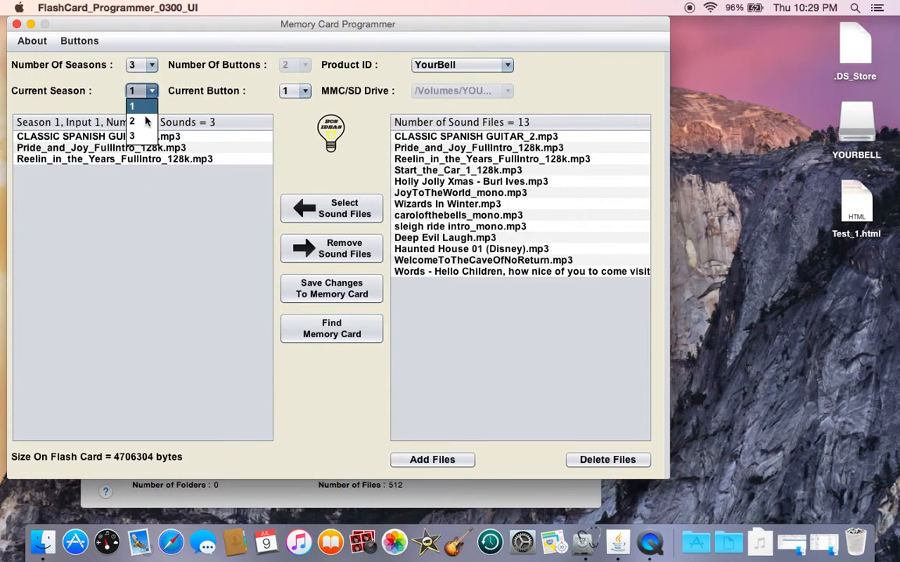
click(145, 121)
click(151, 91)
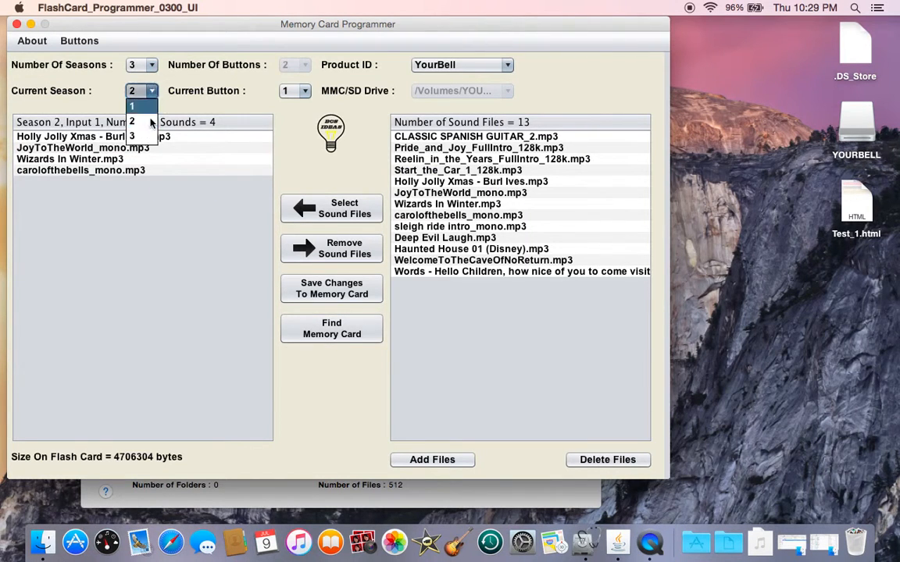
click(145, 136)
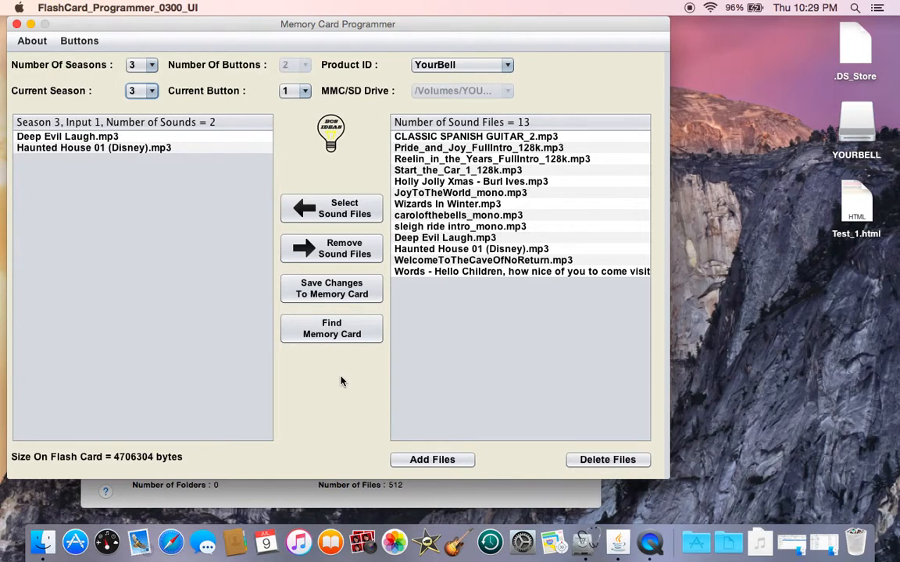
- Switch to Disk Utility and erase the YOURBELL partition with the MS-DOS (FAT) format
click(441, 506)
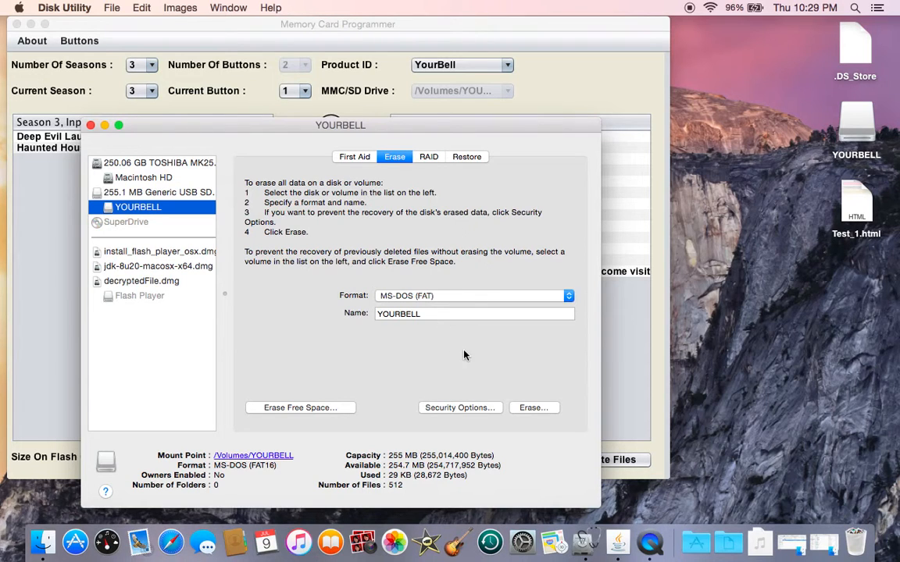
click(534, 408)
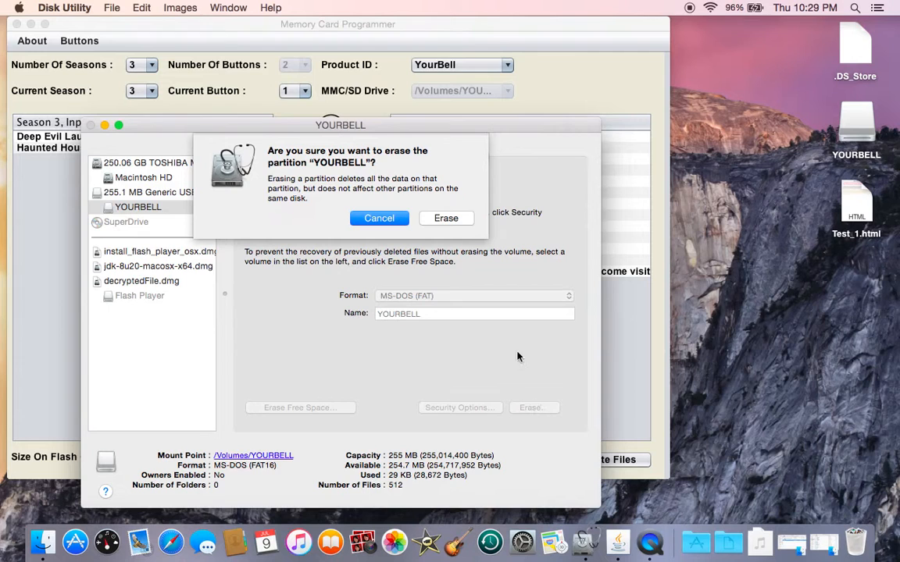
click(453, 222)
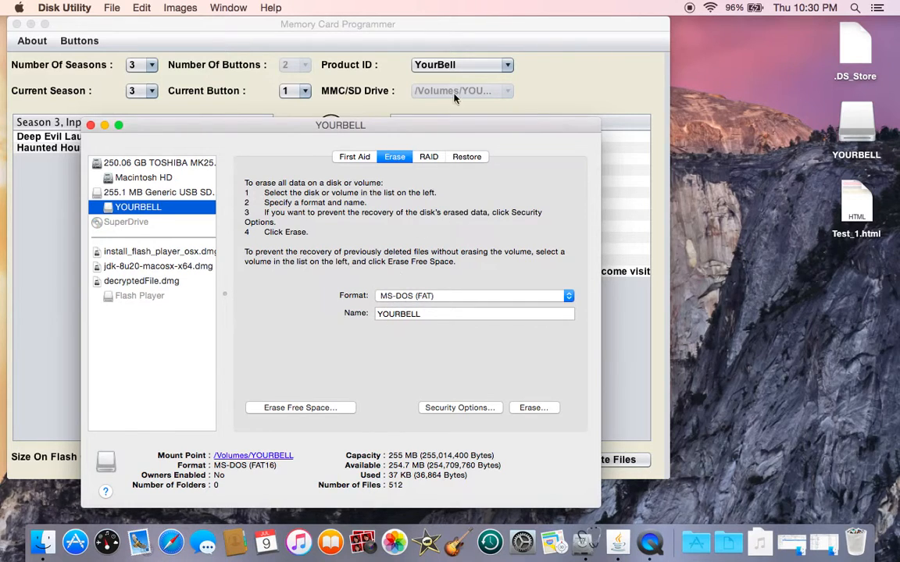
- Return to Memory Card Programmer and save the three-season sound setup to the freshly erased memory card
click(467, 29)
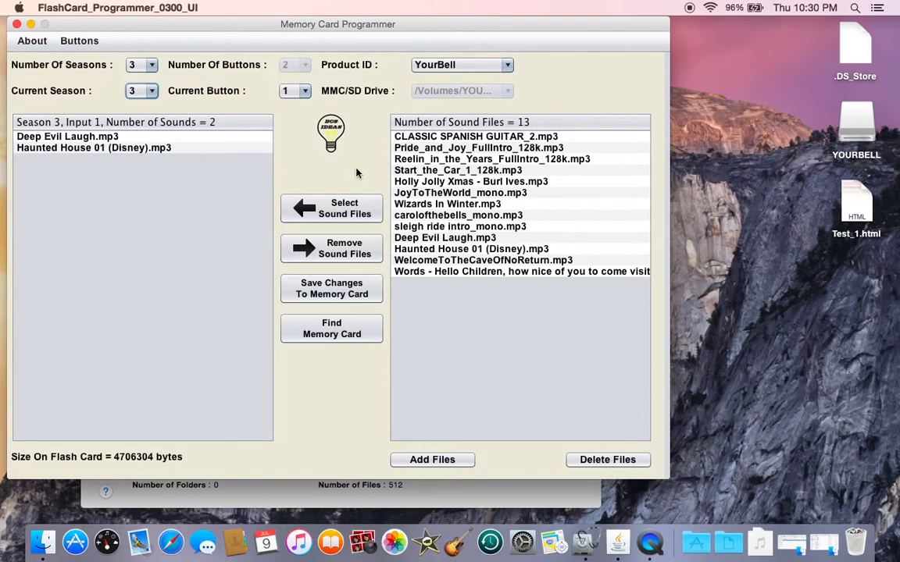
click(333, 290)
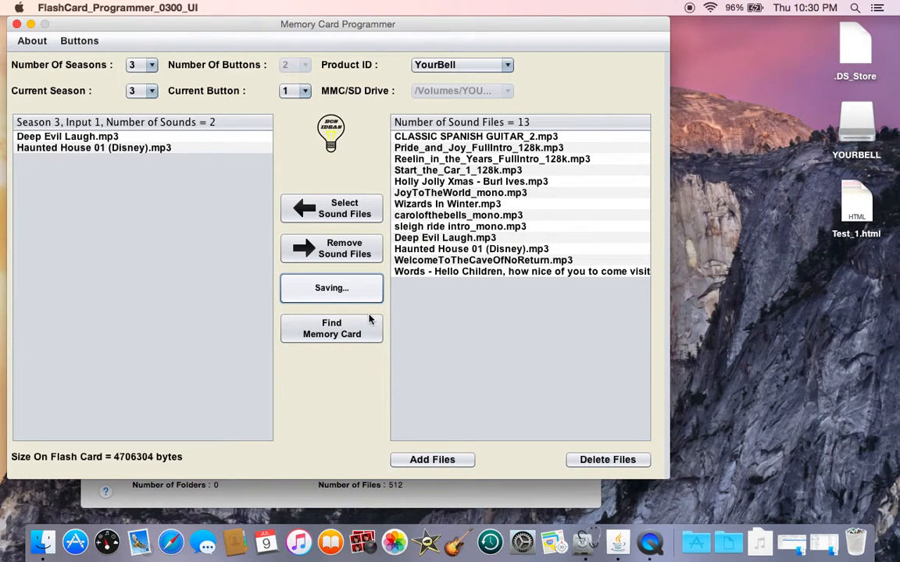